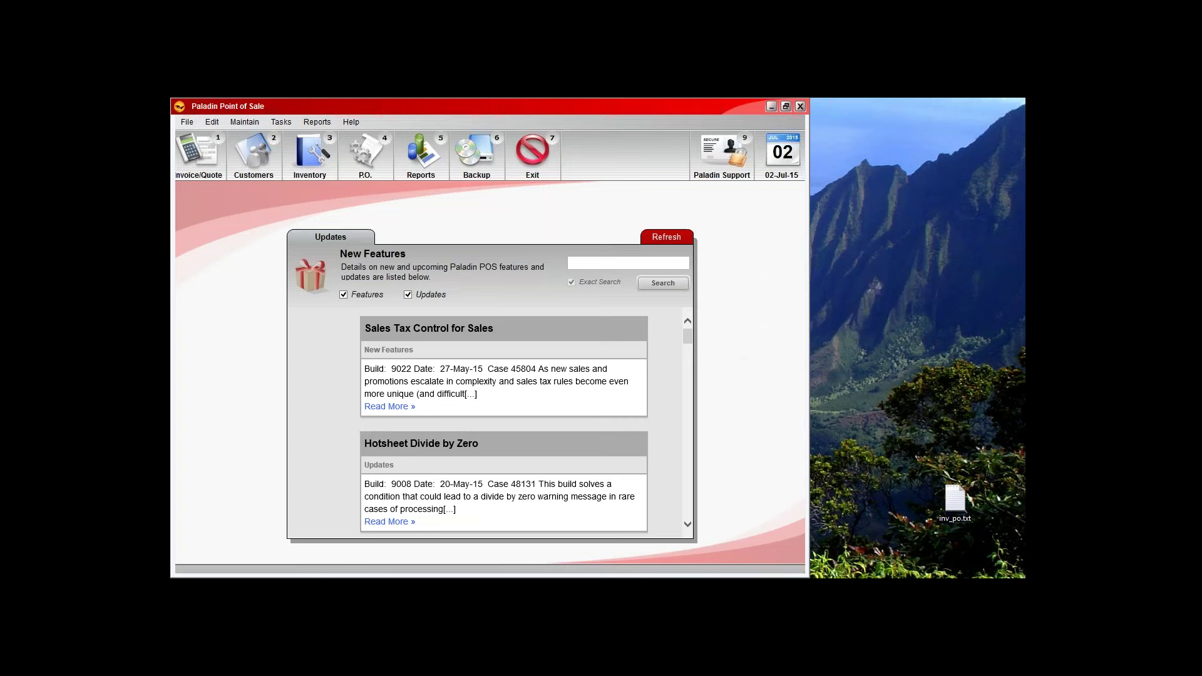
Bring up a blank Excel workbook, maximize its window and select cell A1.
{"action": "left_click_drag", "start_coordinate": [171, 98], "coordinate": [571, 125]}
{"action": "left_click", "coordinate": [593, 263]}
{"action": "left_click", "coordinate": [593, 263]}
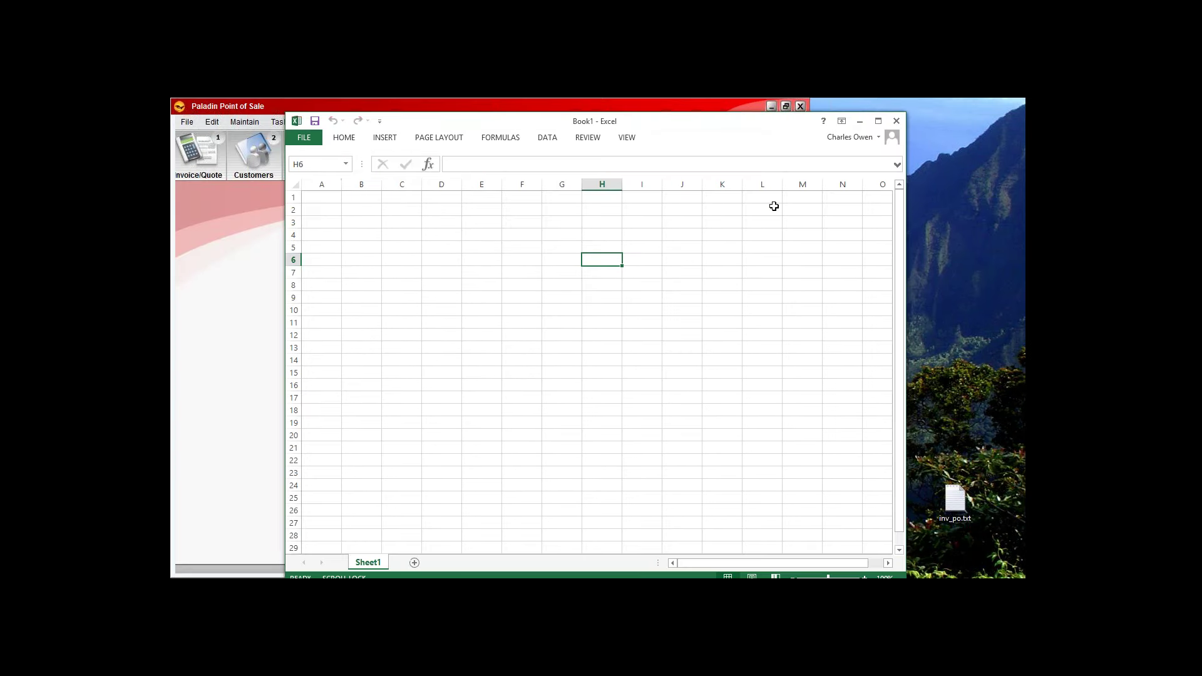
{"action": "left_click", "coordinate": [878, 123]}
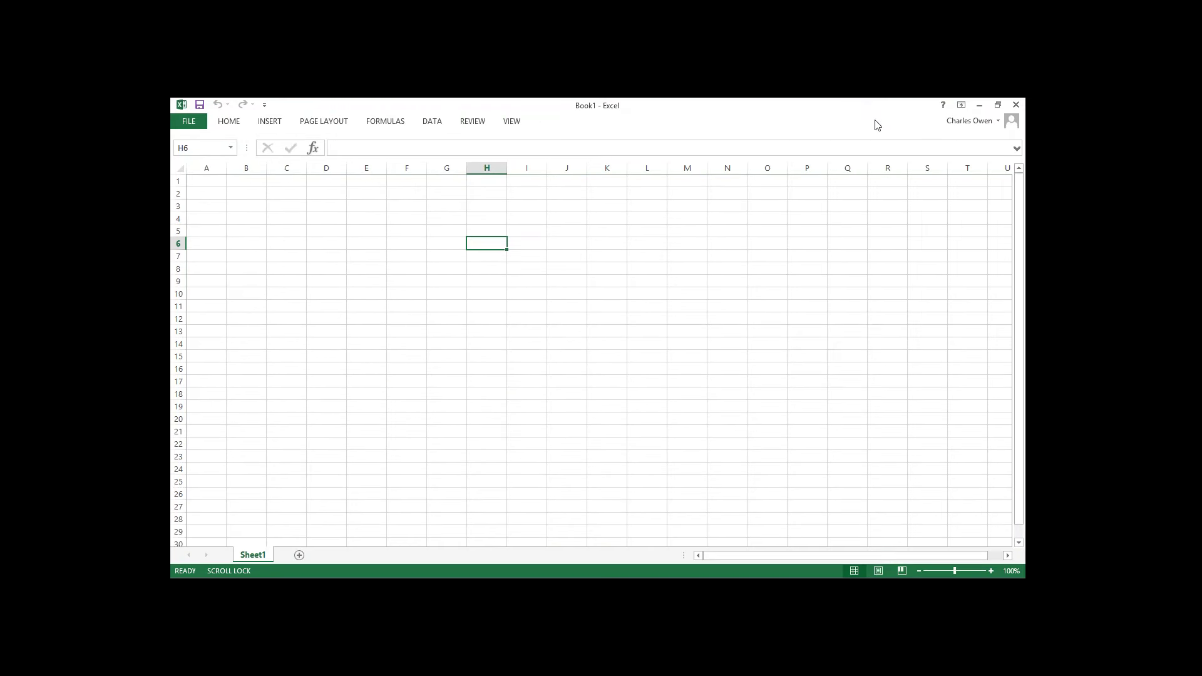
{"action": "left_click", "coordinate": [203, 181]}
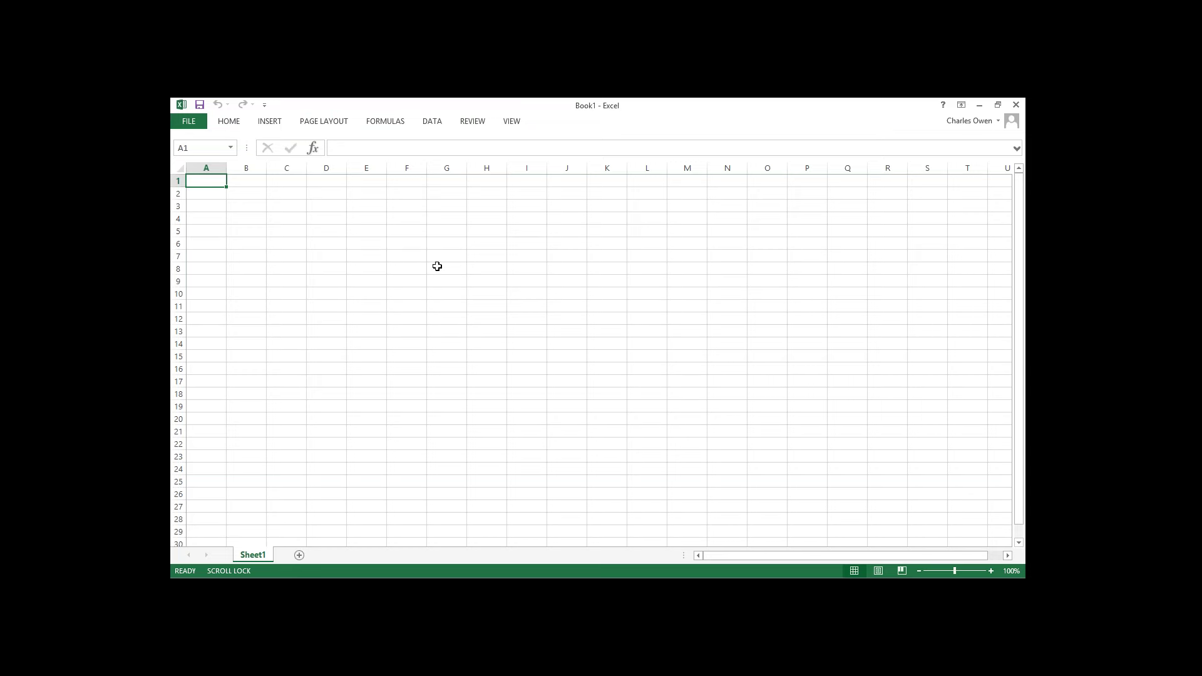
Start a Microsoft Query import from the Paladin data source using the Query Wizard.
{"action": "left_click", "coordinate": [438, 125]}
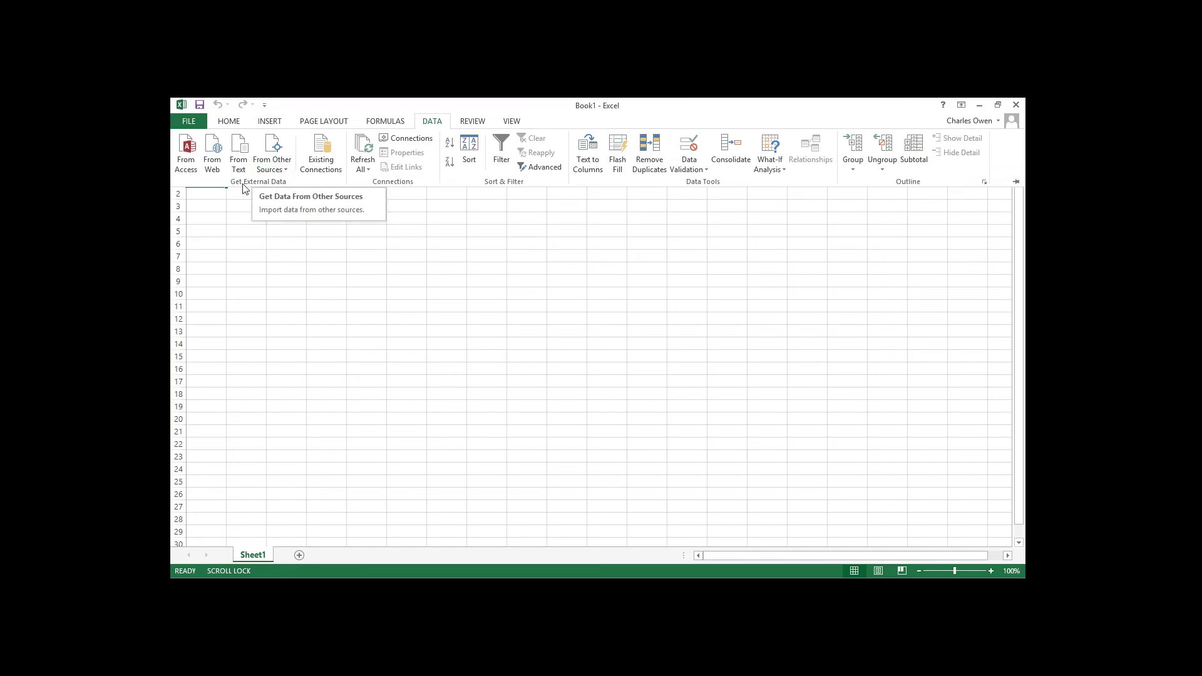
{"action": "left_click", "coordinate": [275, 170]}
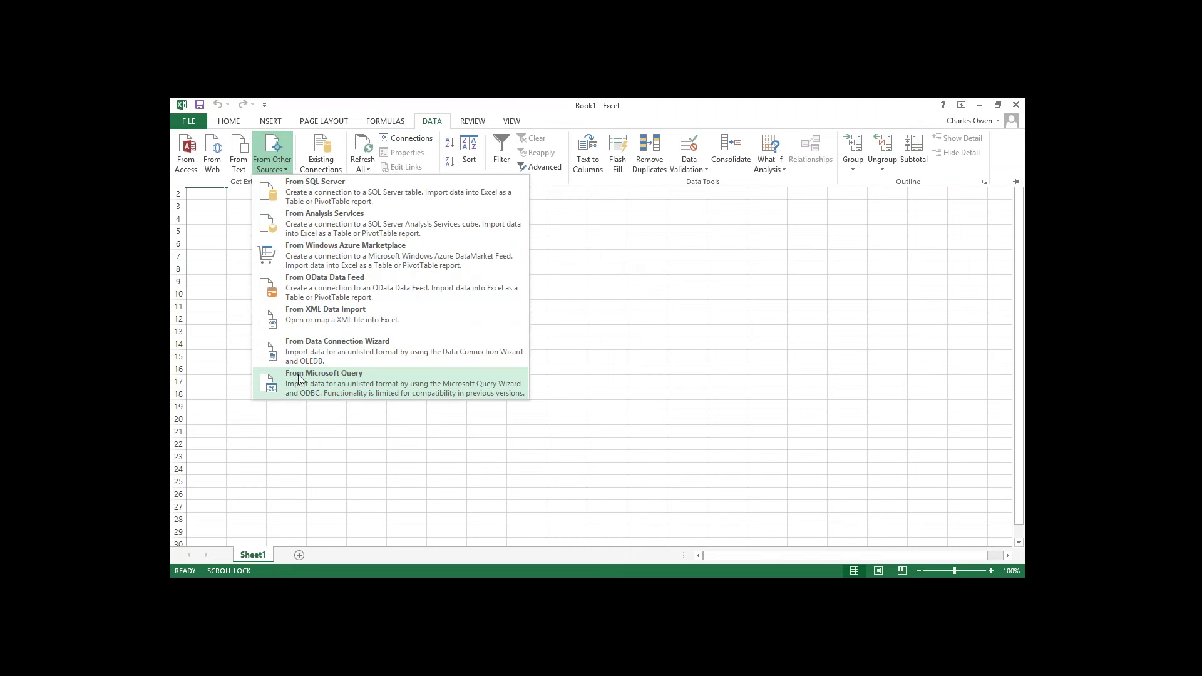
{"action": "left_click", "coordinate": [338, 389]}
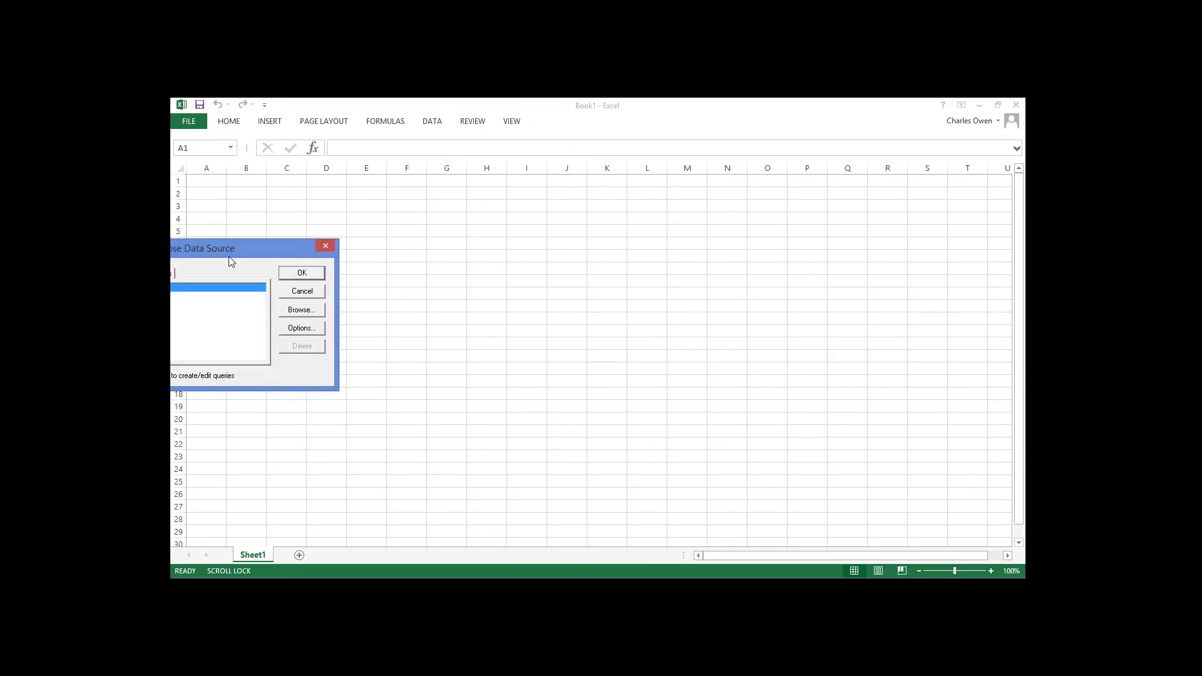
{"action": "left_click_drag", "start_coordinate": [228, 256], "coordinate": [521, 247]}
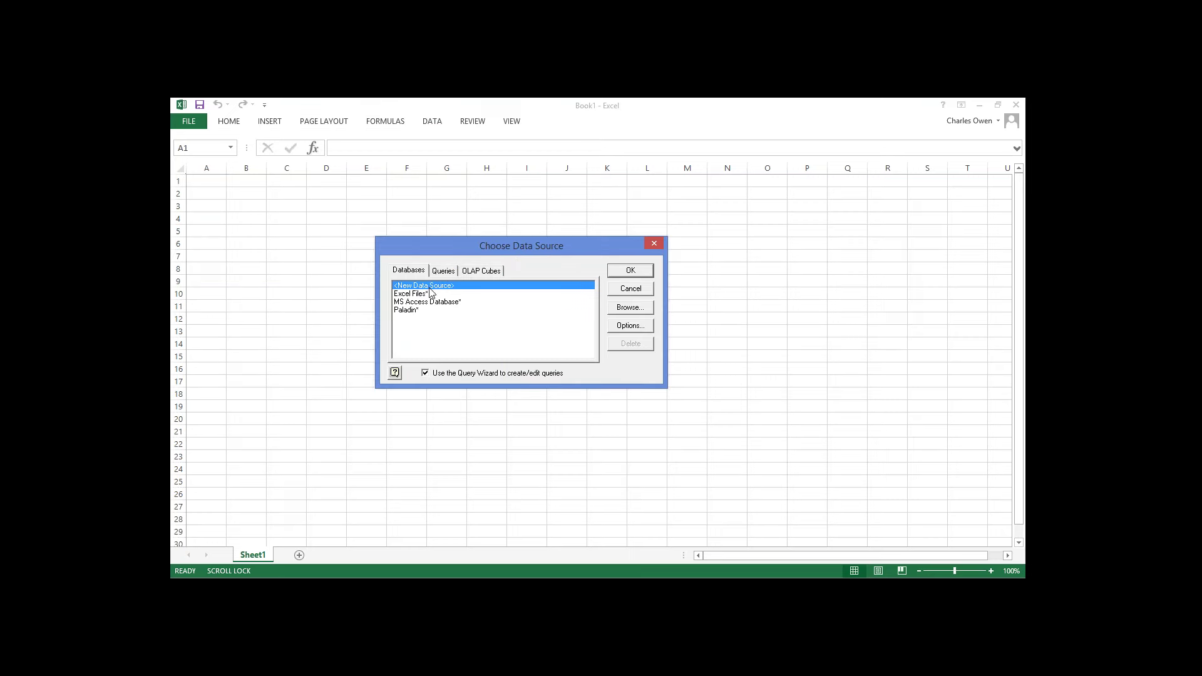
{"action": "left_click", "coordinate": [414, 310]}
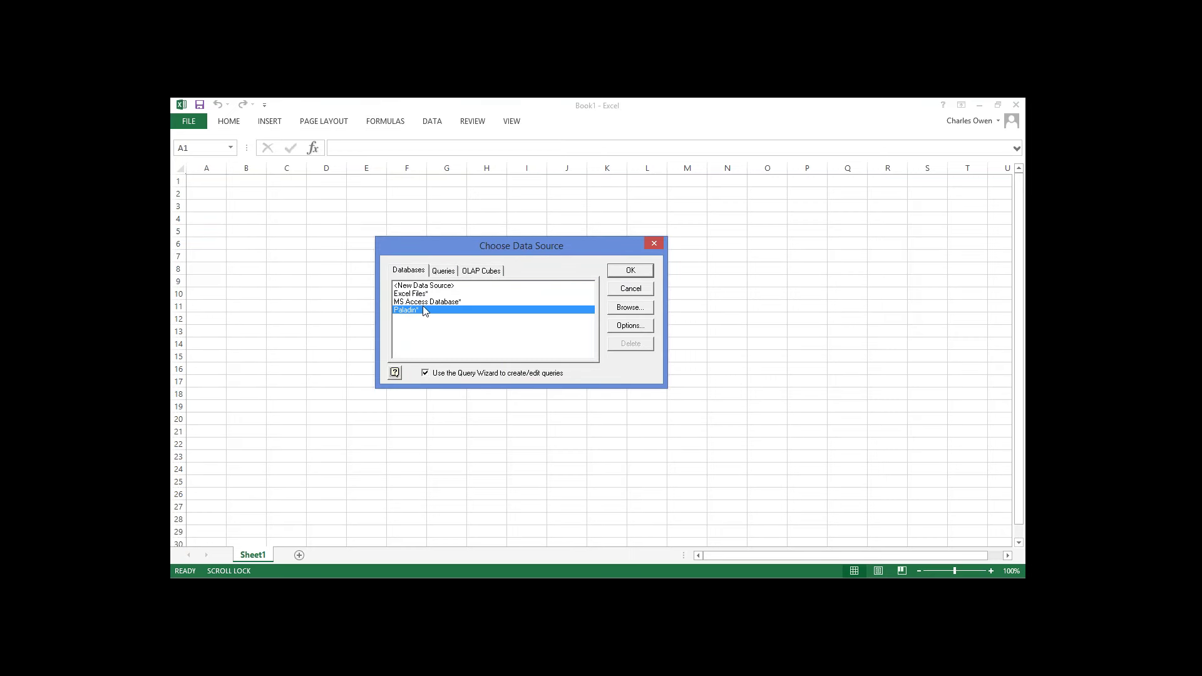
{"action": "left_click", "coordinate": [631, 273]}
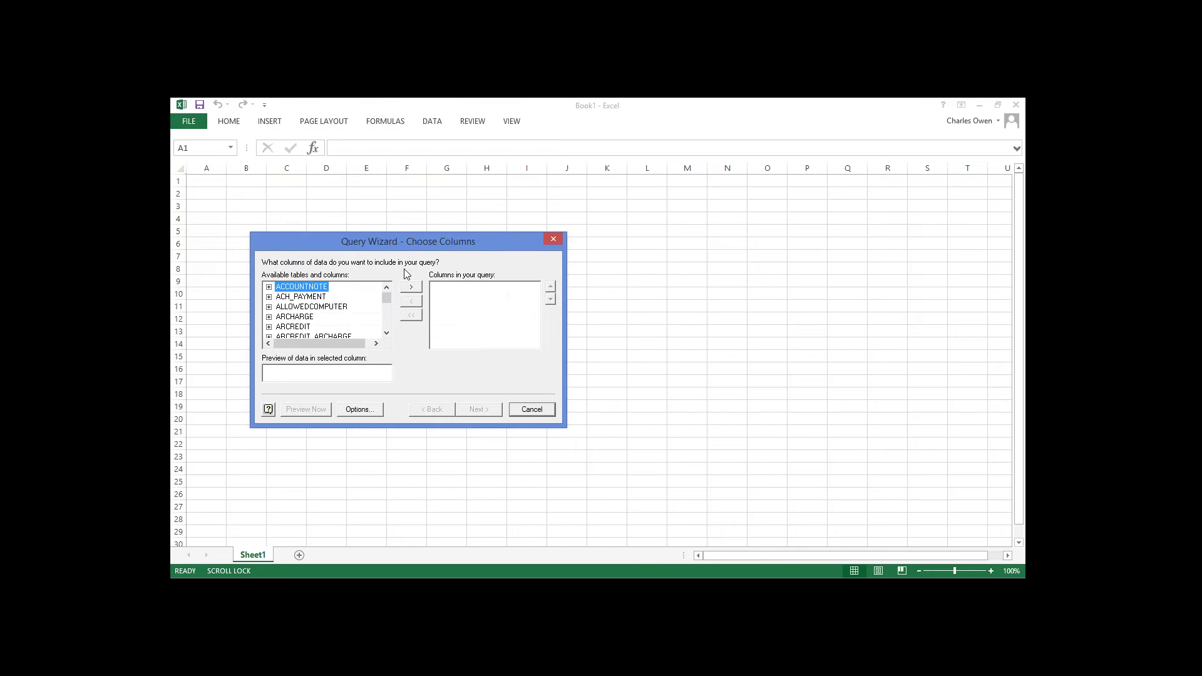
Expand the INVENTORY table and add the INV_PARTNUMBER and INV_DESCRIPTION1 columns to the query.
{"action": "left_click_drag", "start_coordinate": [387, 303], "coordinate": [386, 315]}
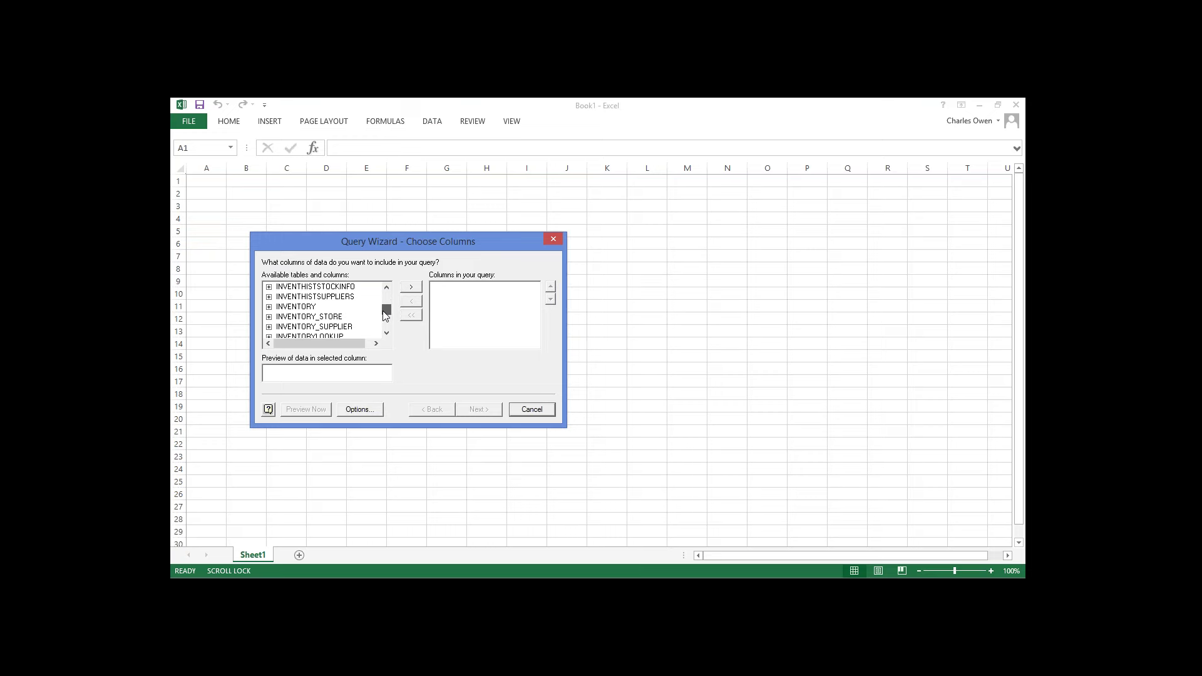
{"action": "double_click", "coordinate": [309, 313]}
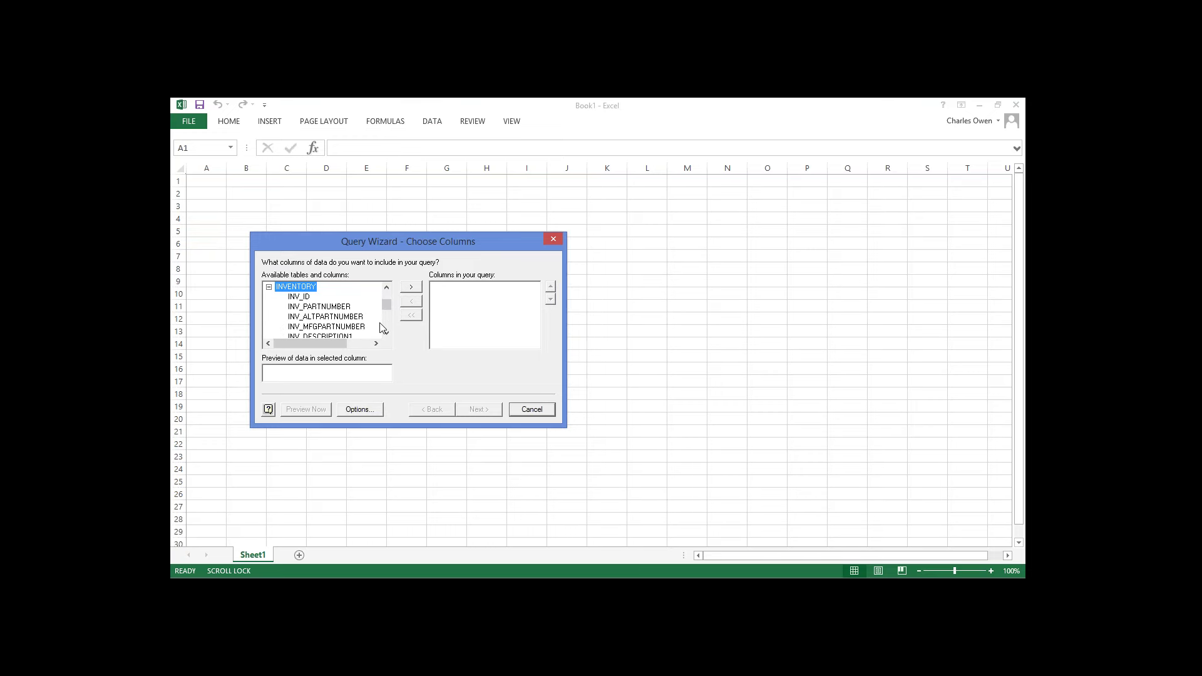
{"action": "double_click", "coordinate": [337, 307]}
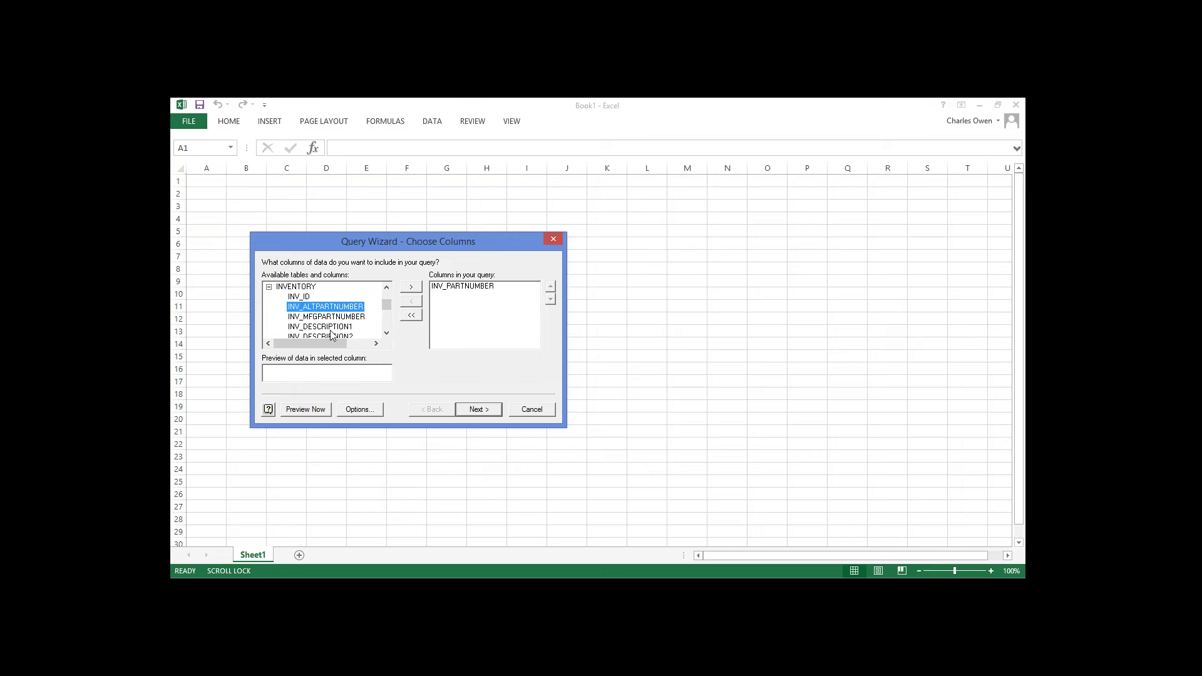
{"action": "double_click", "coordinate": [332, 327]}
Add the INV_STOCKONHAND column from the INVENTORY table to the query.
{"action": "left_click", "coordinate": [388, 333]}
{"action": "left_click", "coordinate": [388, 334]}
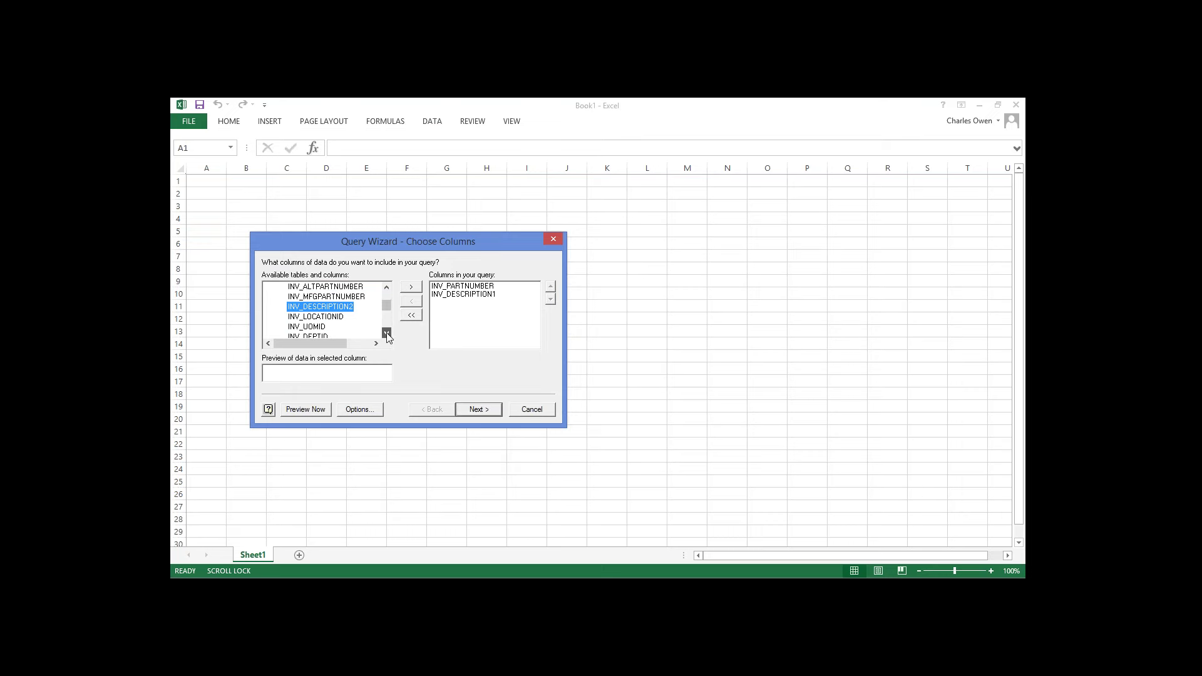
{"action": "left_click", "coordinate": [387, 334]}
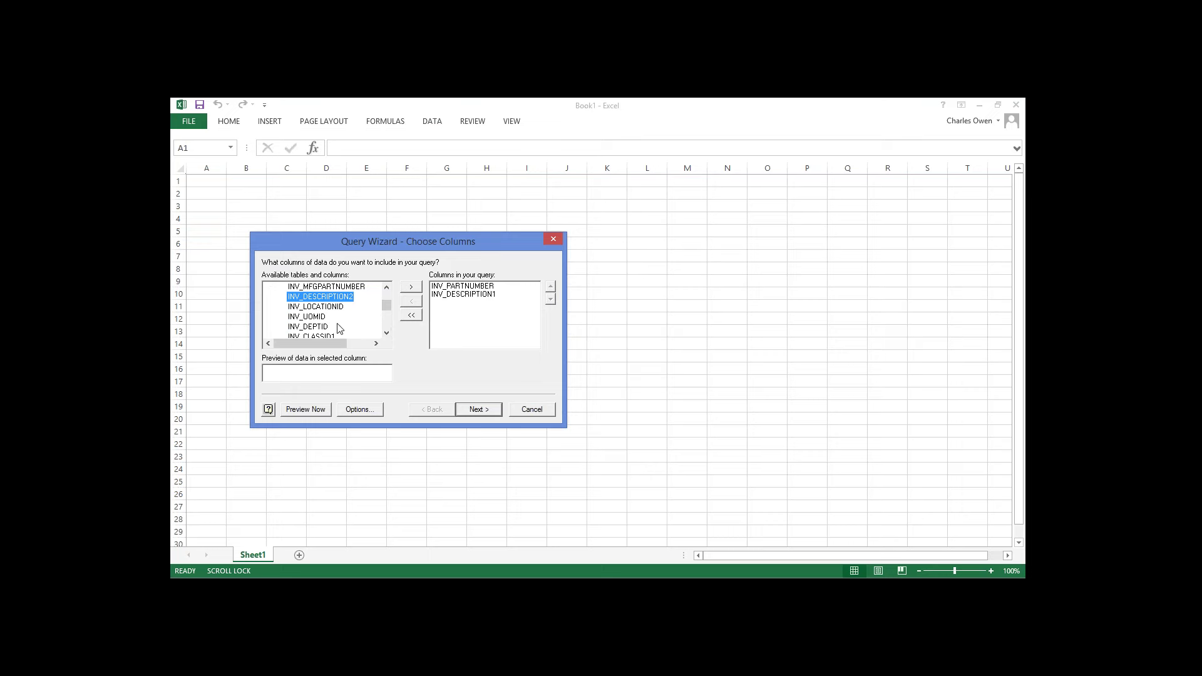
{"action": "left_click", "coordinate": [386, 324]}
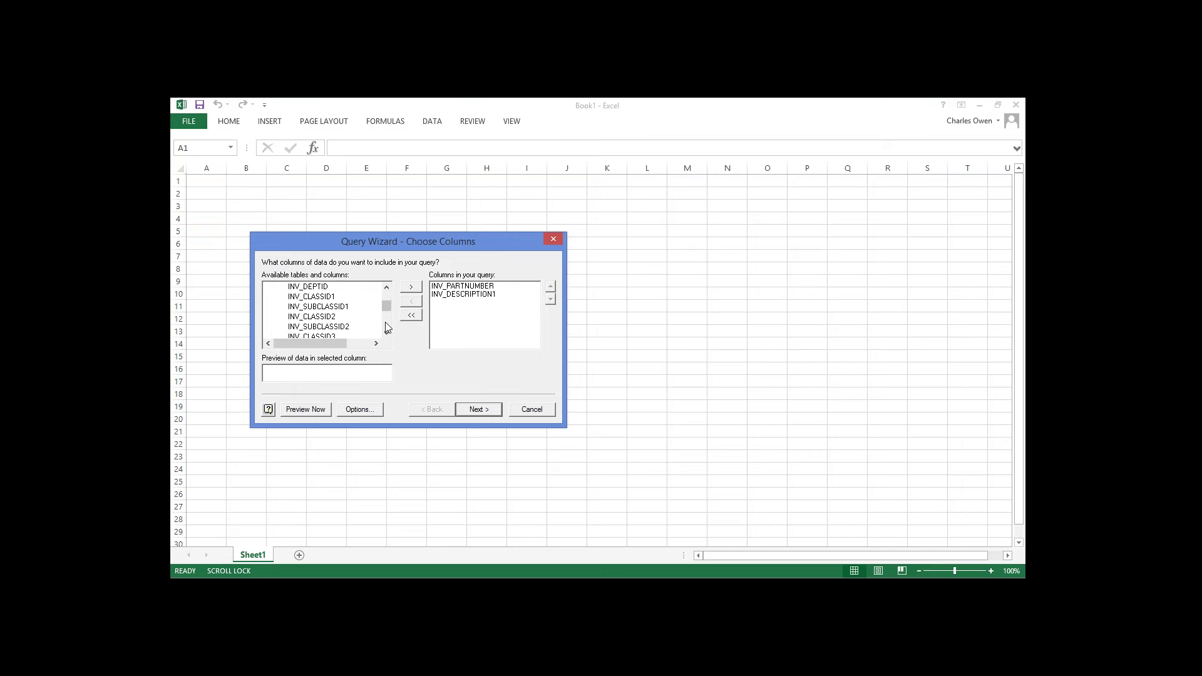
{"action": "left_click", "coordinate": [388, 327]}
{"action": "left_click", "coordinate": [388, 327]}
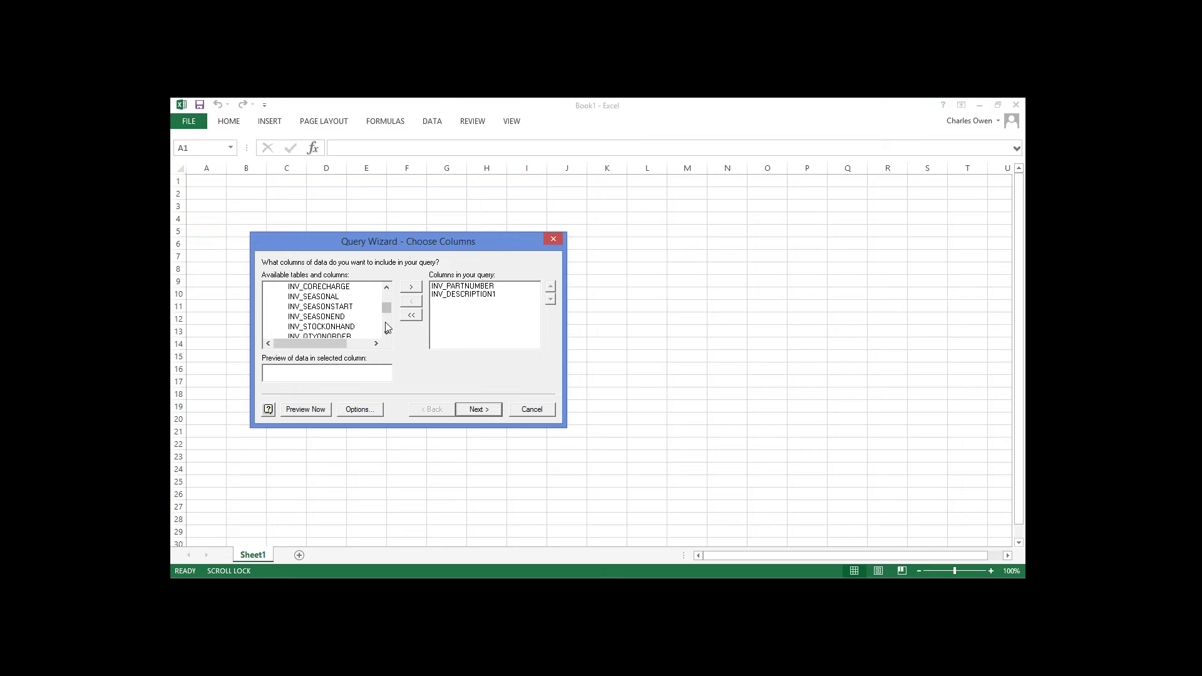
{"action": "left_click", "coordinate": [388, 327]}
{"action": "double_click", "coordinate": [348, 288]}
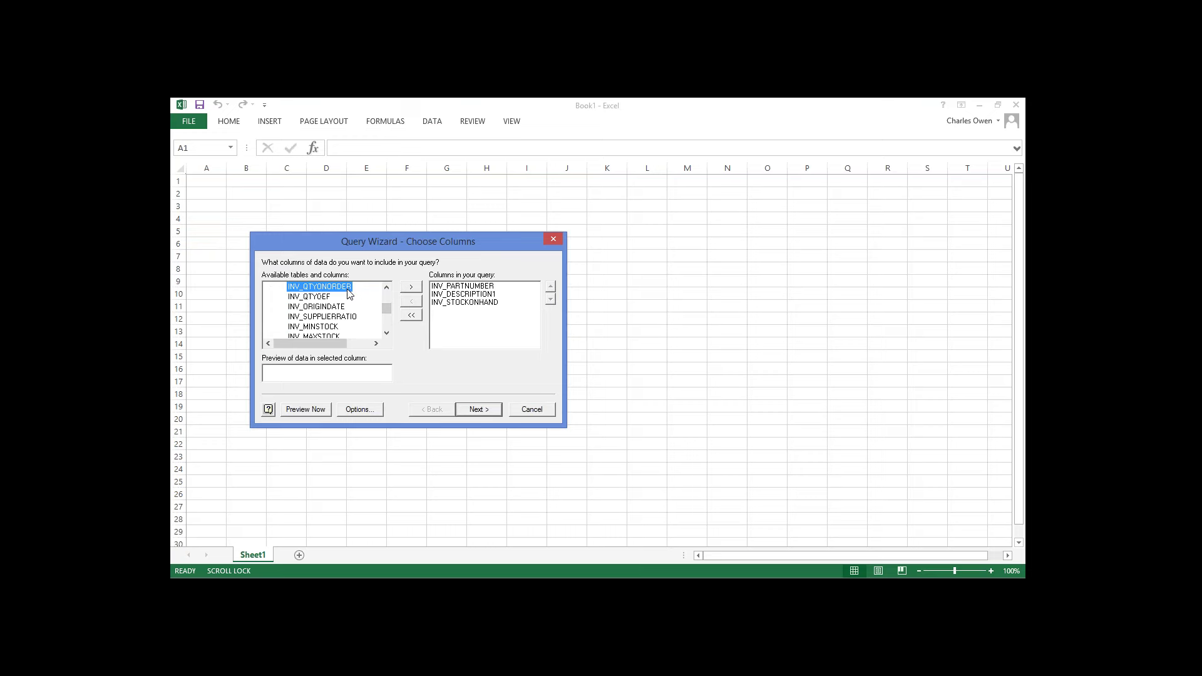
Add the INVENTORY columns INV_MINORDERQTY, INV_MKTCOST and INV_UNITCOST to the query.
{"action": "left_click", "coordinate": [386, 325]}
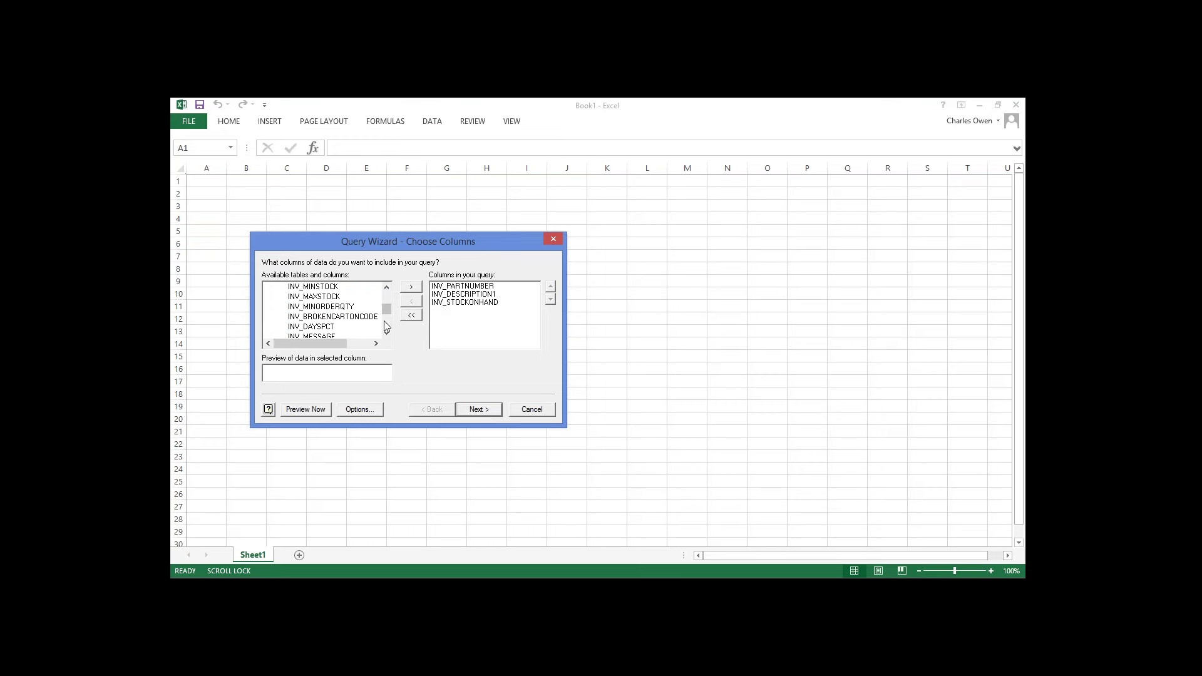
{"action": "double_click", "coordinate": [321, 306]}
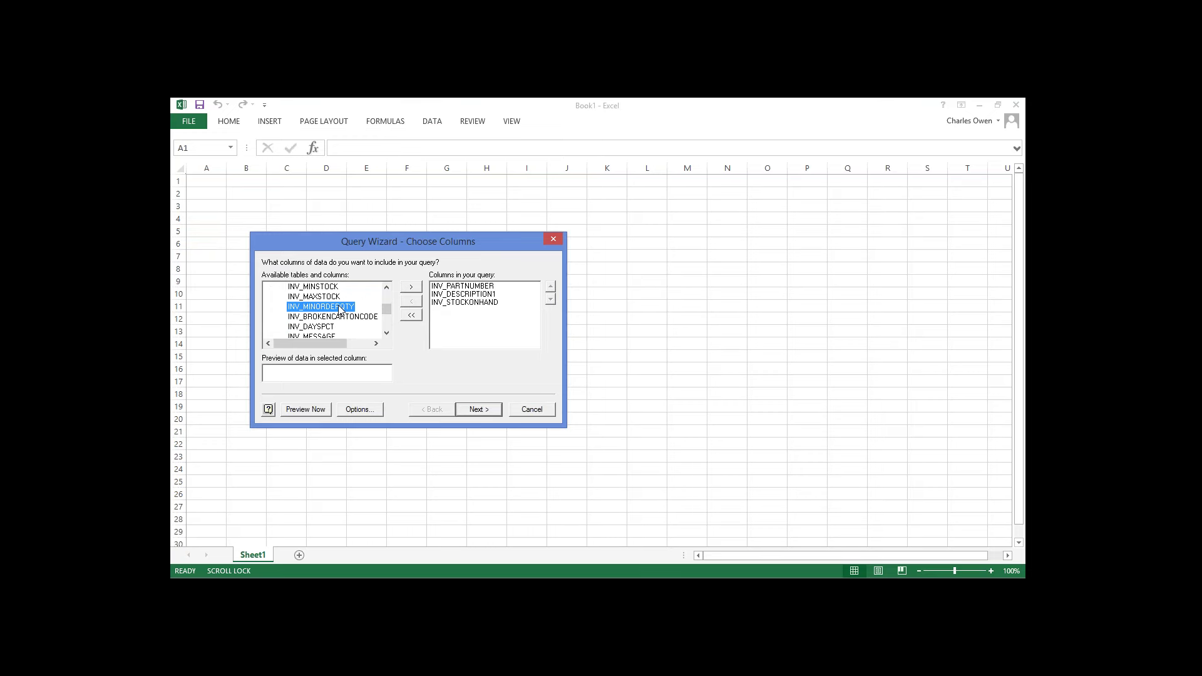
{"action": "left_click", "coordinate": [386, 326]}
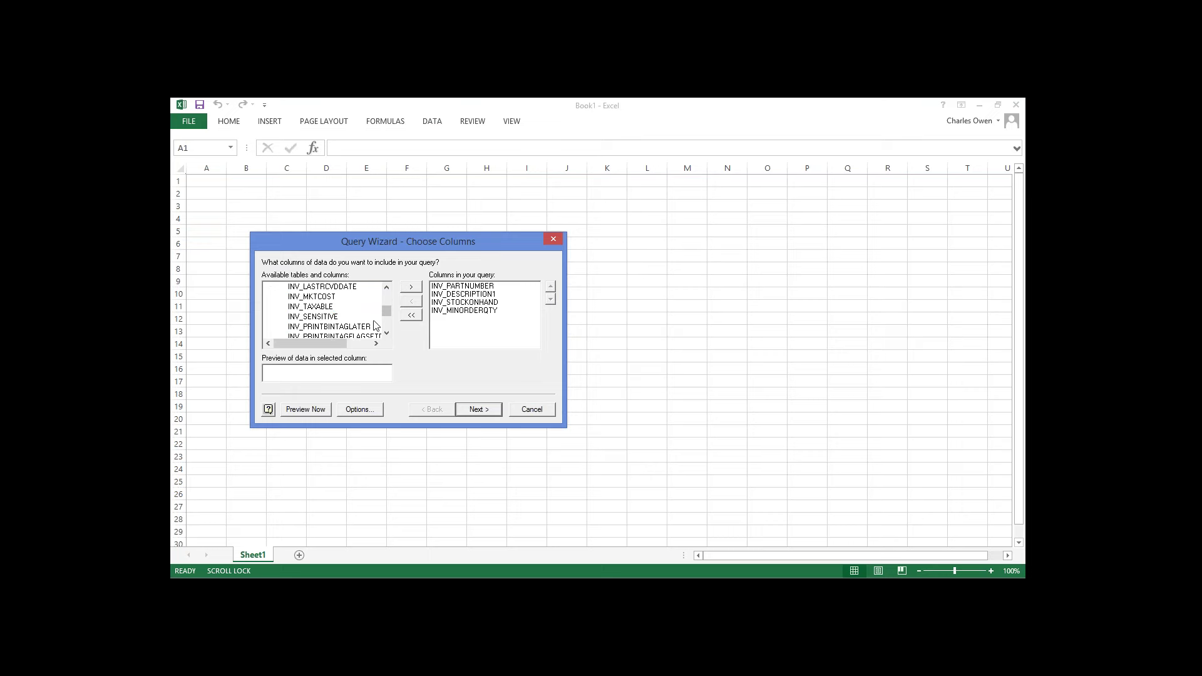
{"action": "double_click", "coordinate": [317, 297]}
{"action": "left_click", "coordinate": [386, 326]}
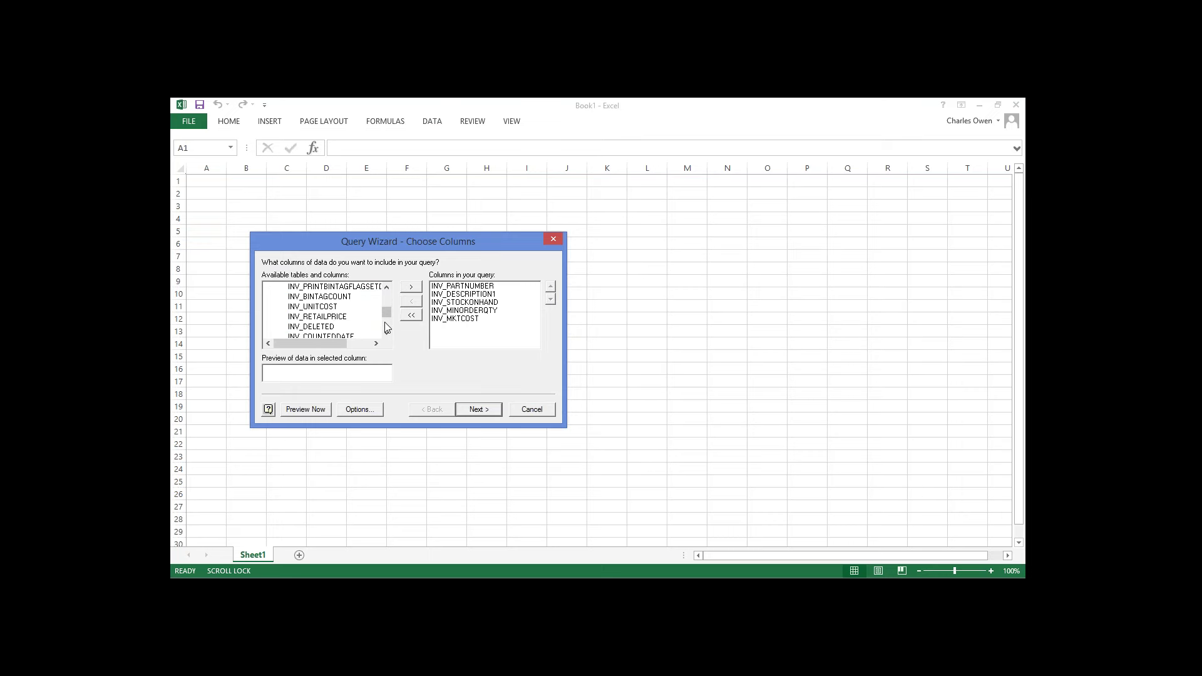
{"action": "left_click", "coordinate": [331, 308]}
{"action": "double_click", "coordinate": [331, 308]}
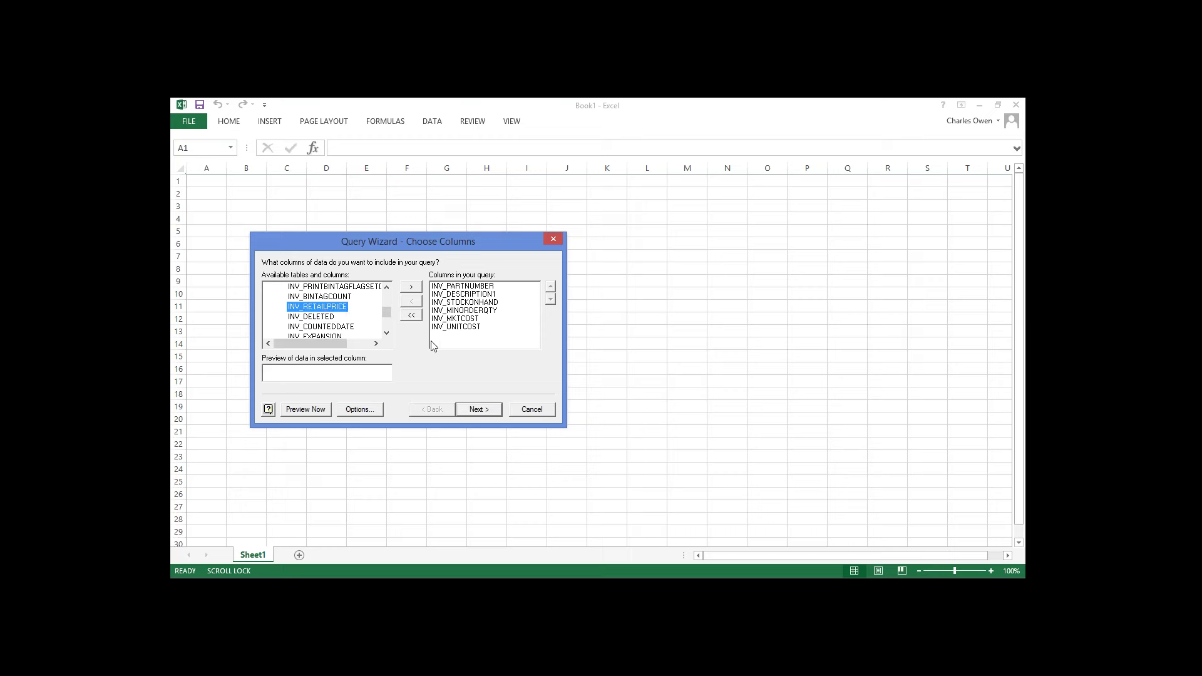
Check the remaining INVENTORY columns and accept the column selection to continue to row filtering.
{"action": "left_click", "coordinate": [386, 328]}
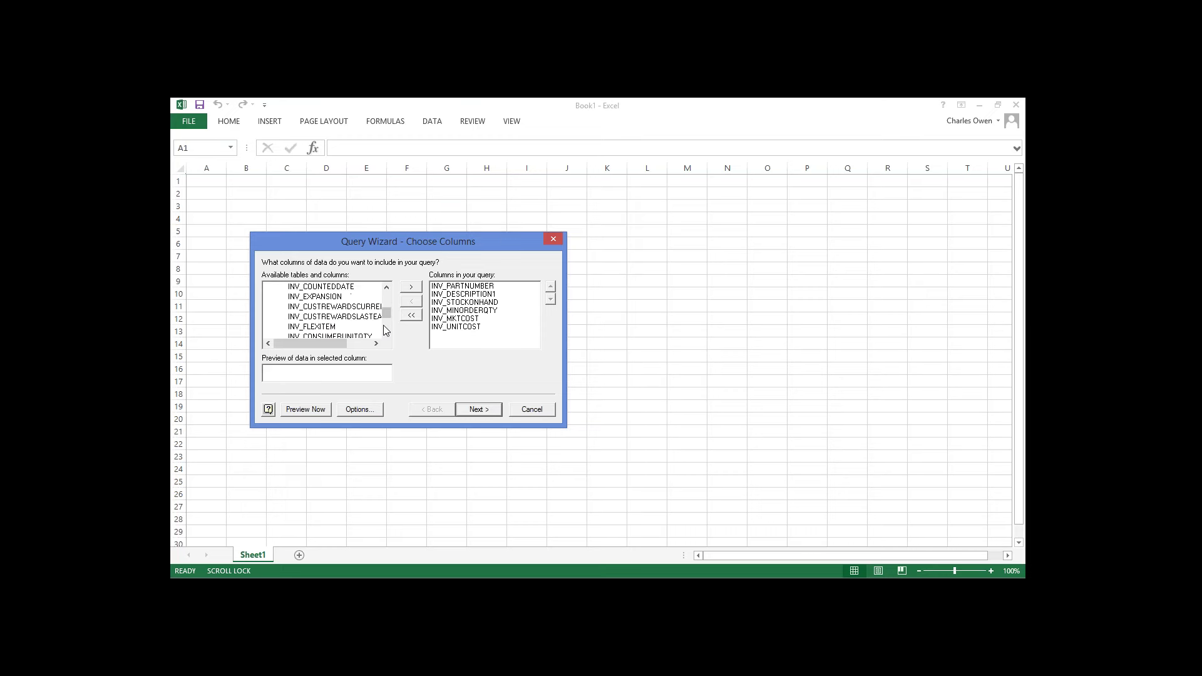
{"action": "left_click", "coordinate": [386, 328]}
{"action": "left_click", "coordinate": [385, 328]}
{"action": "left_click", "coordinate": [385, 328]}
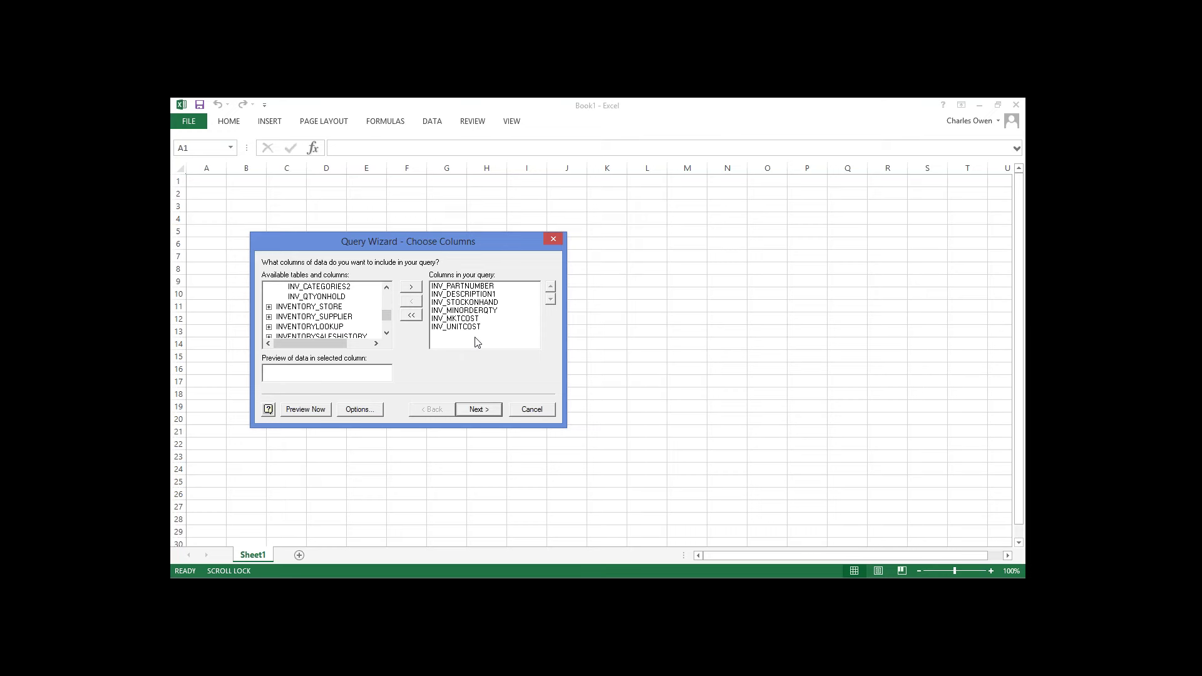
{"action": "left_click", "coordinate": [479, 412]}
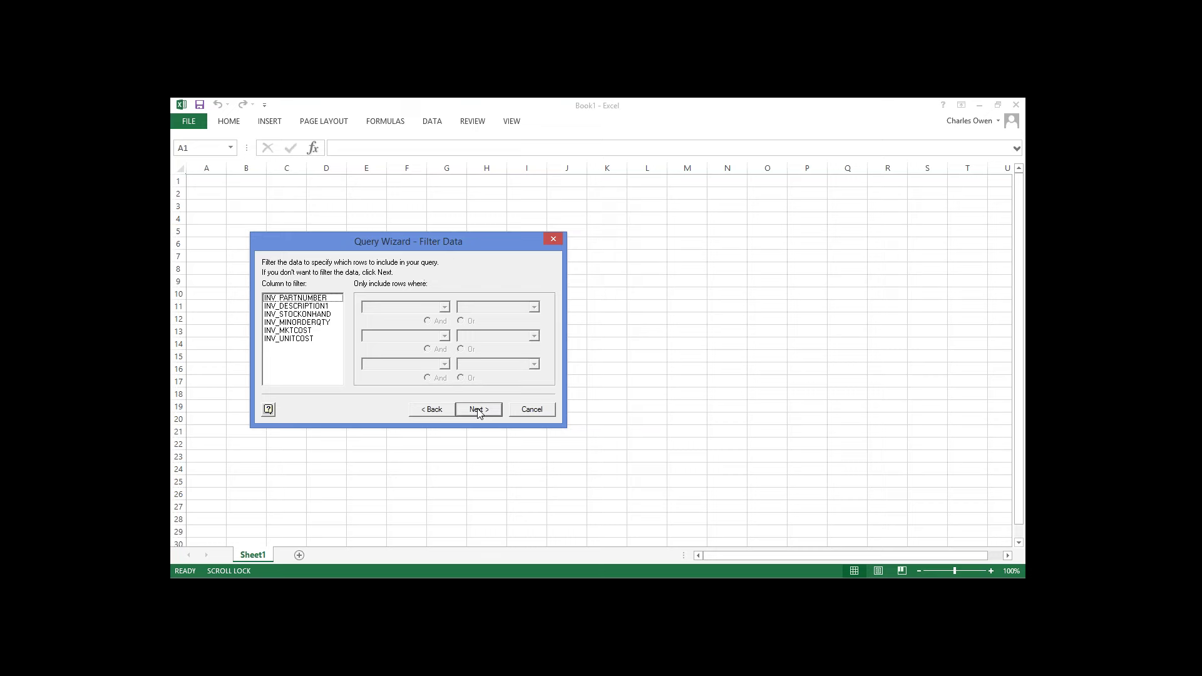
Leave all query columns unfiltered and proceed to the sort order.
{"action": "left_click", "coordinate": [306, 306]}
{"action": "left_click", "coordinate": [305, 321]}
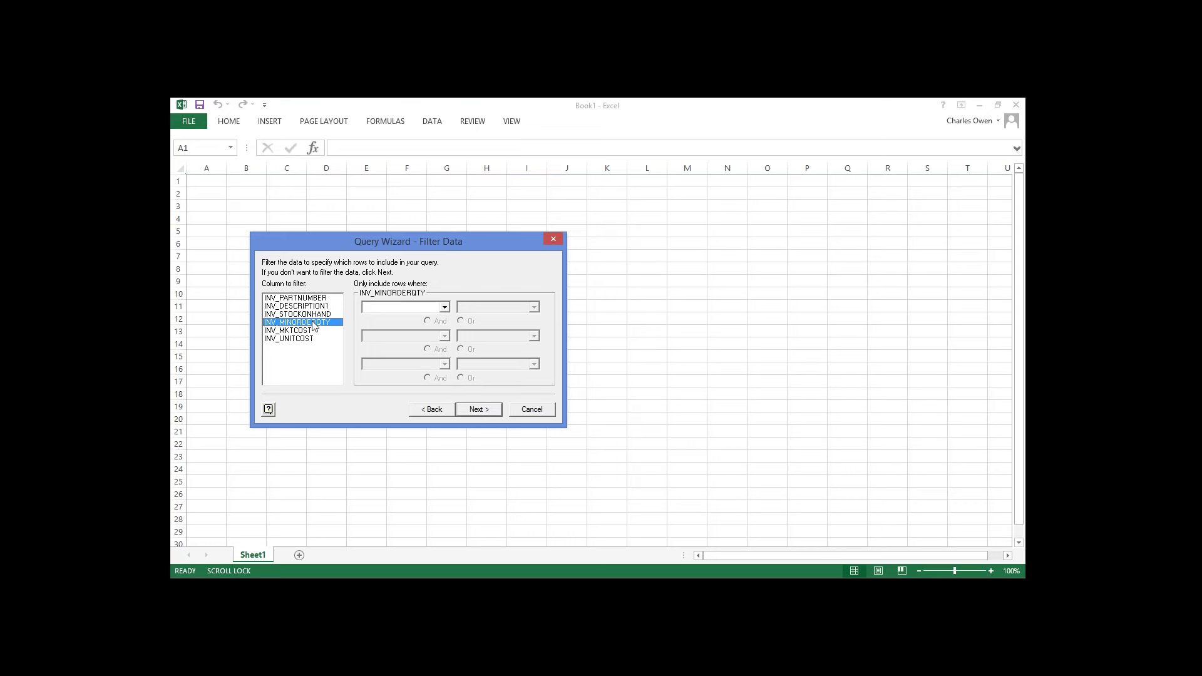
{"action": "left_click", "coordinate": [445, 308]}
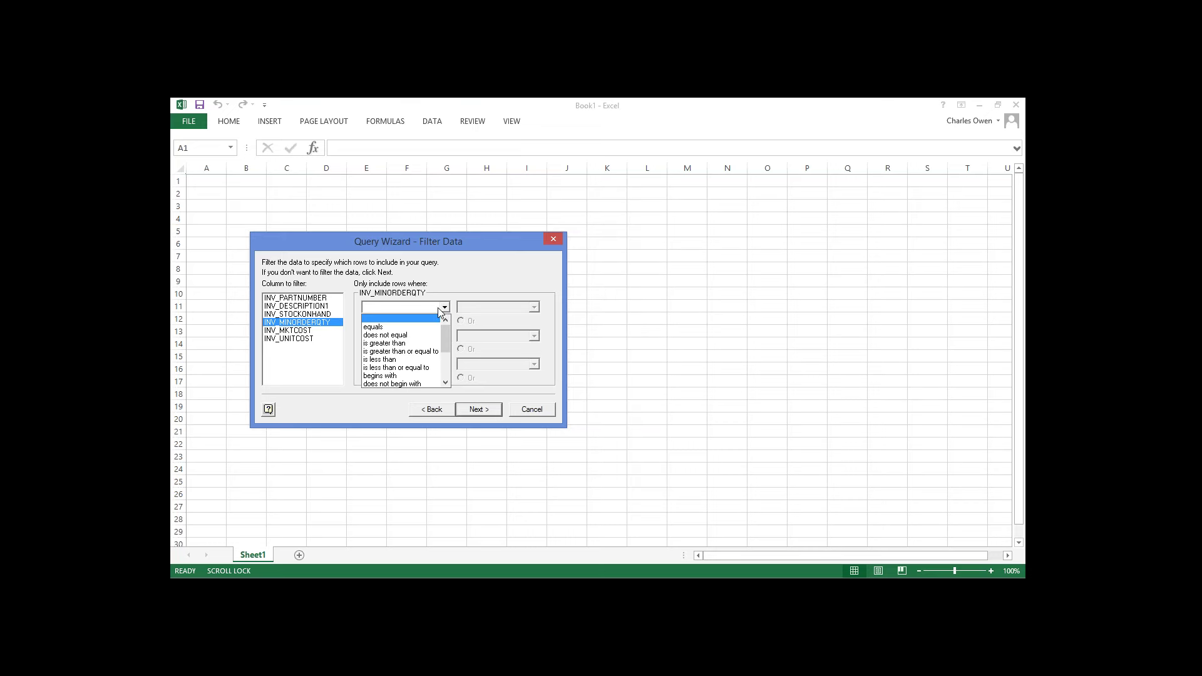
{"action": "left_click", "coordinate": [443, 308]}
{"action": "left_click", "coordinate": [318, 298]}
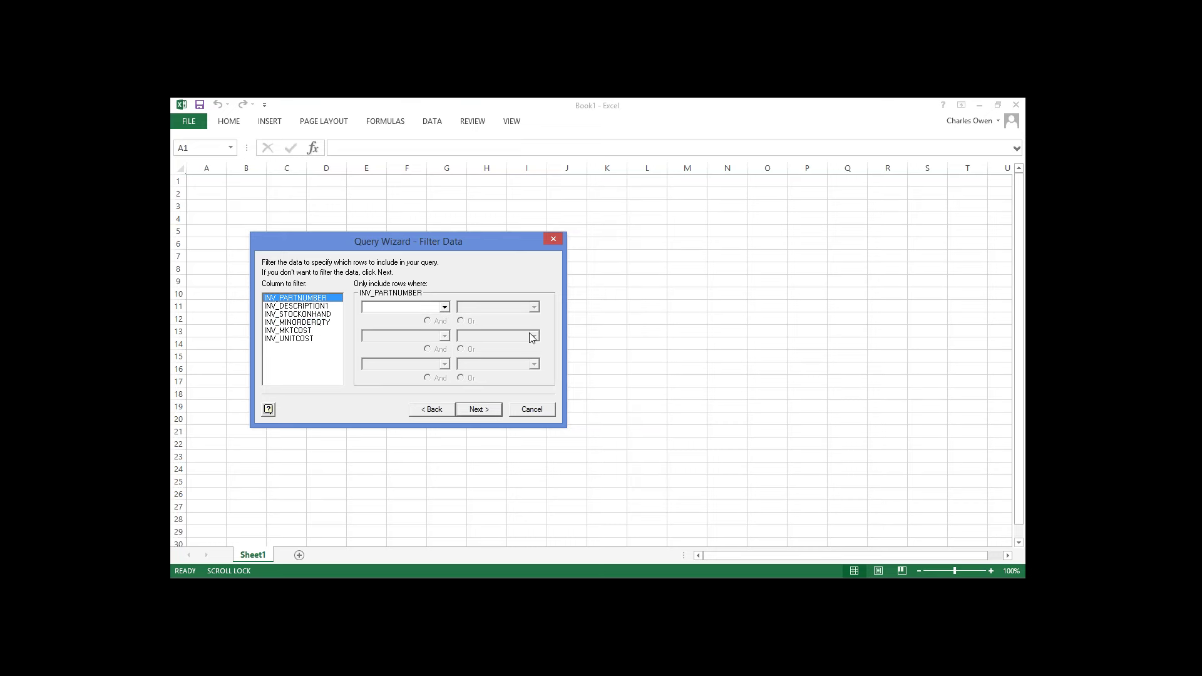
{"action": "left_click", "coordinate": [480, 411]}
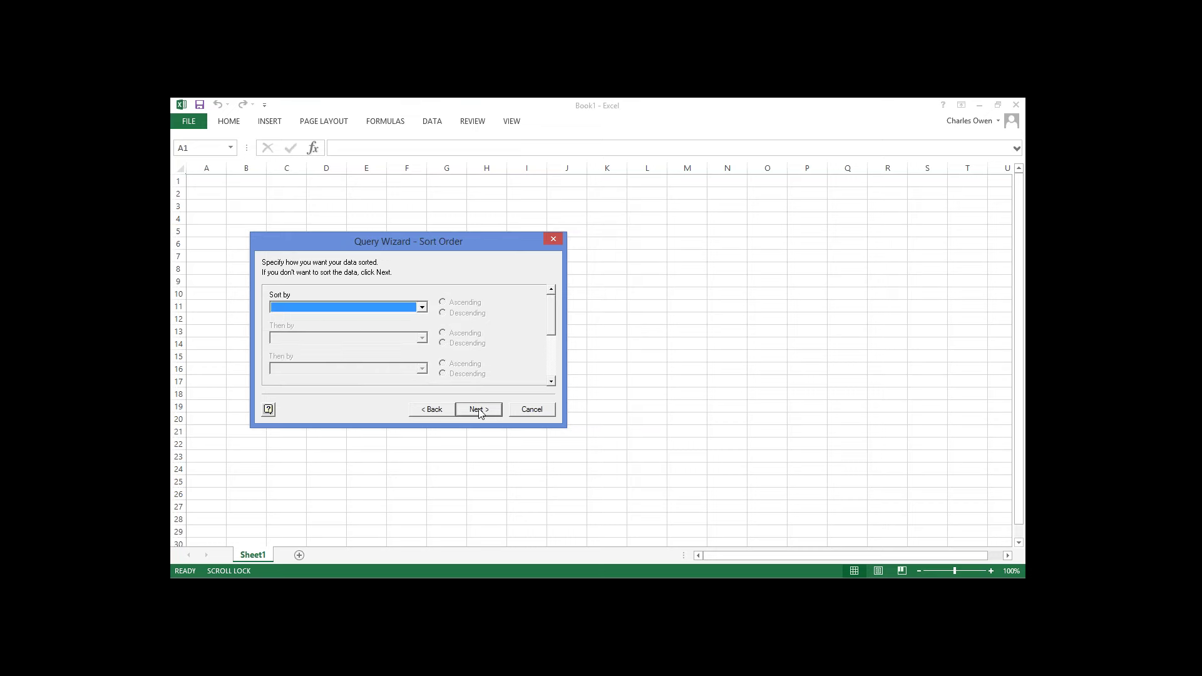
{"action": "left_click", "coordinate": [422, 311]}
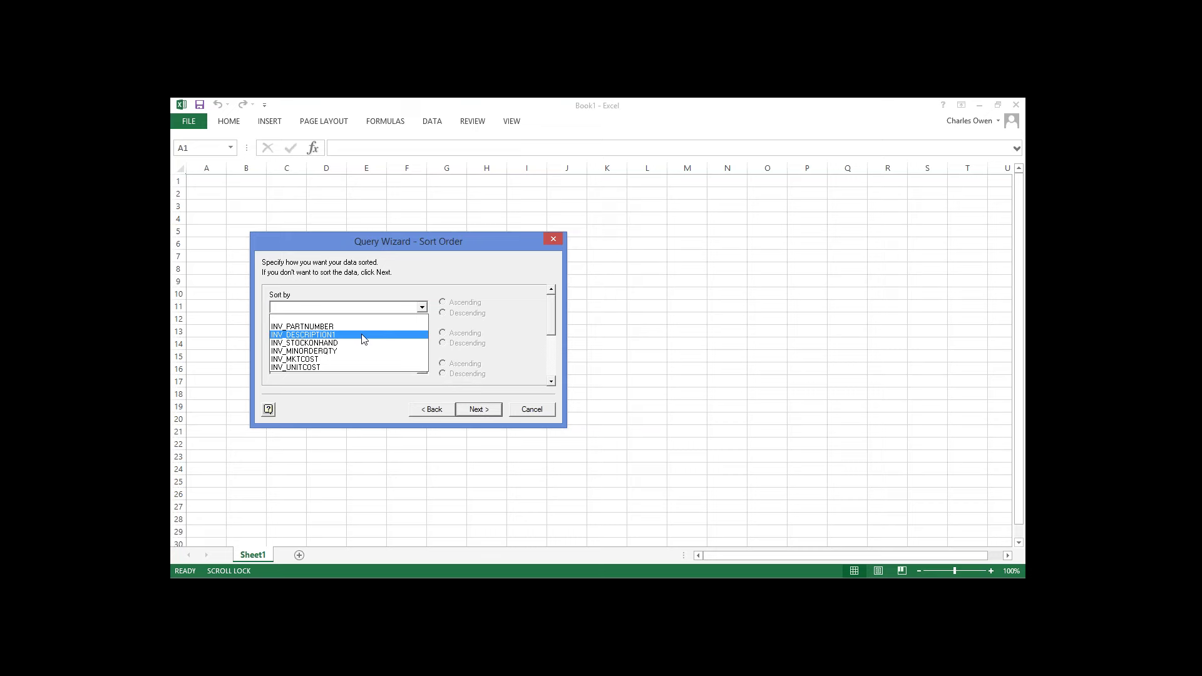
{"action": "left_click", "coordinate": [364, 337]}
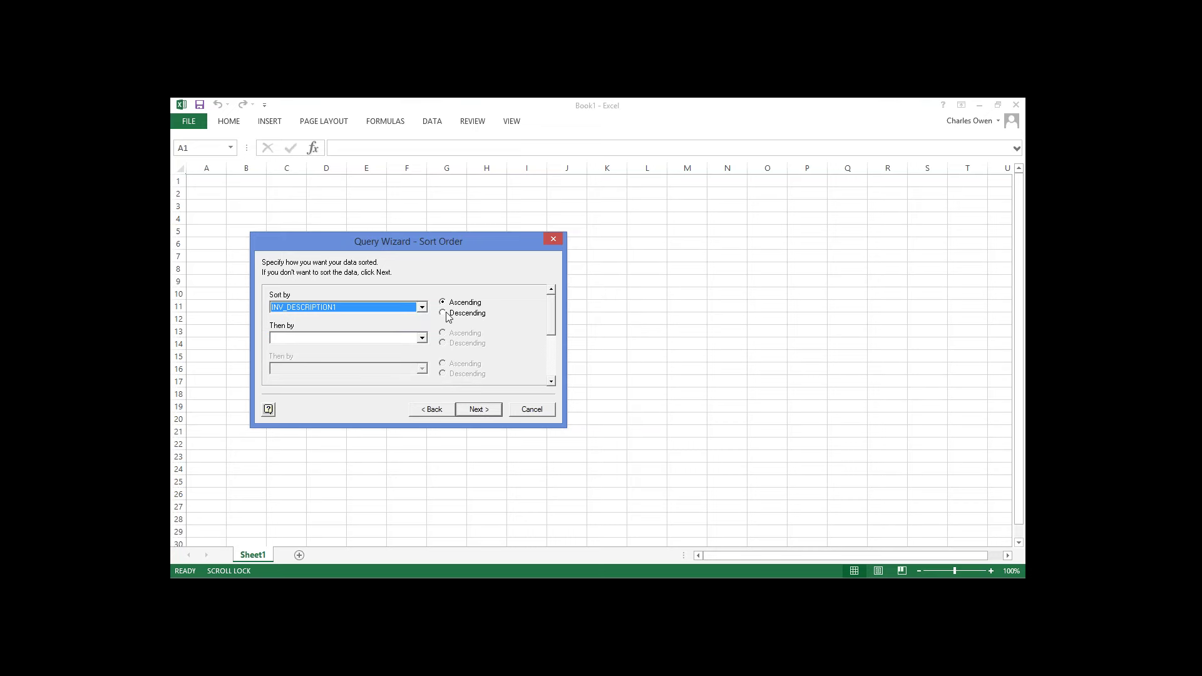
{"action": "left_click", "coordinate": [421, 308]}
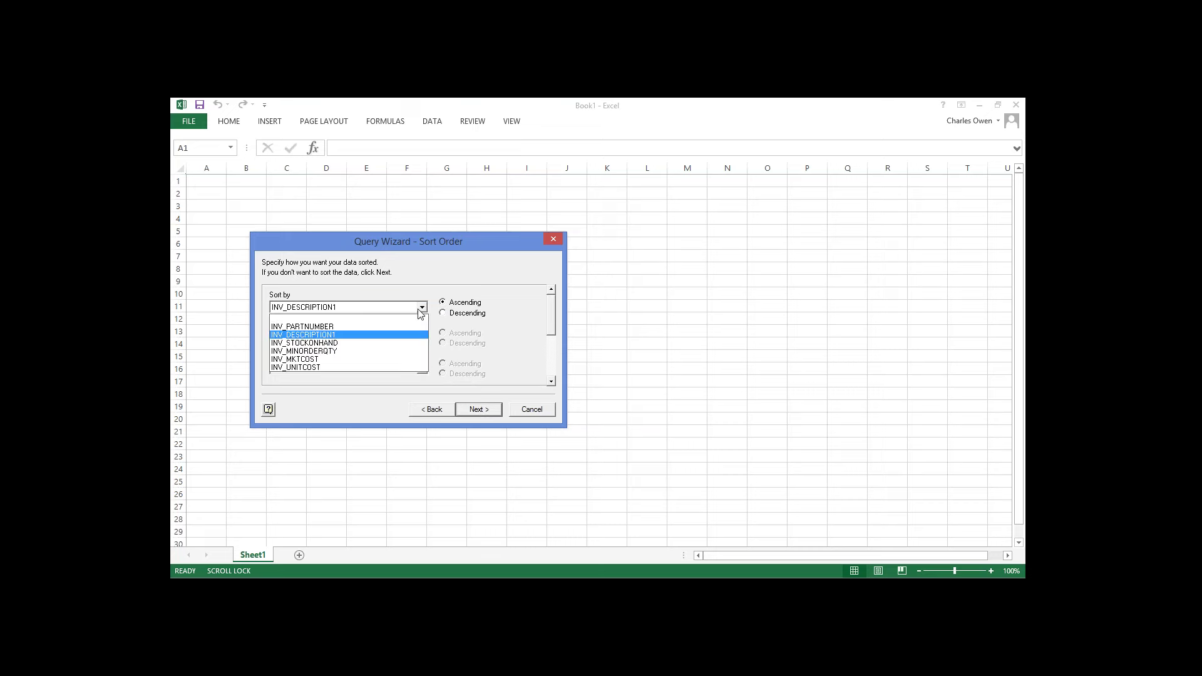
{"action": "left_click", "coordinate": [421, 319]}
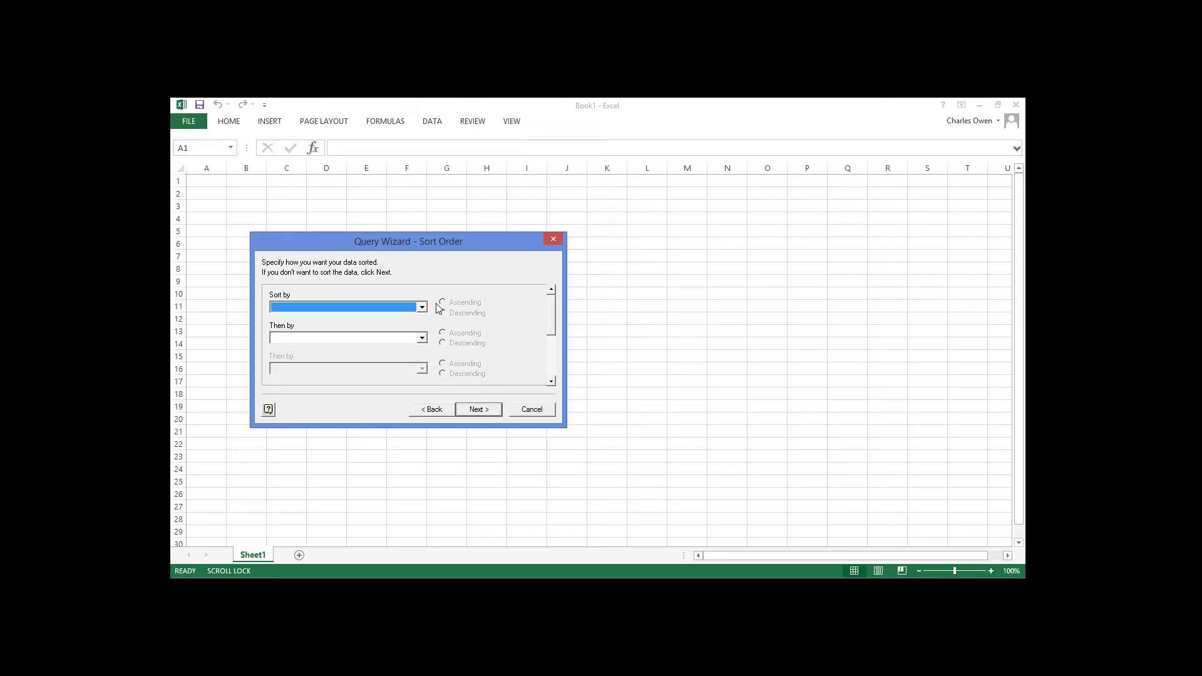
Continue without sorting and finish the query with the data returned to Microsoft Excel.
{"action": "left_click", "coordinate": [479, 409]}
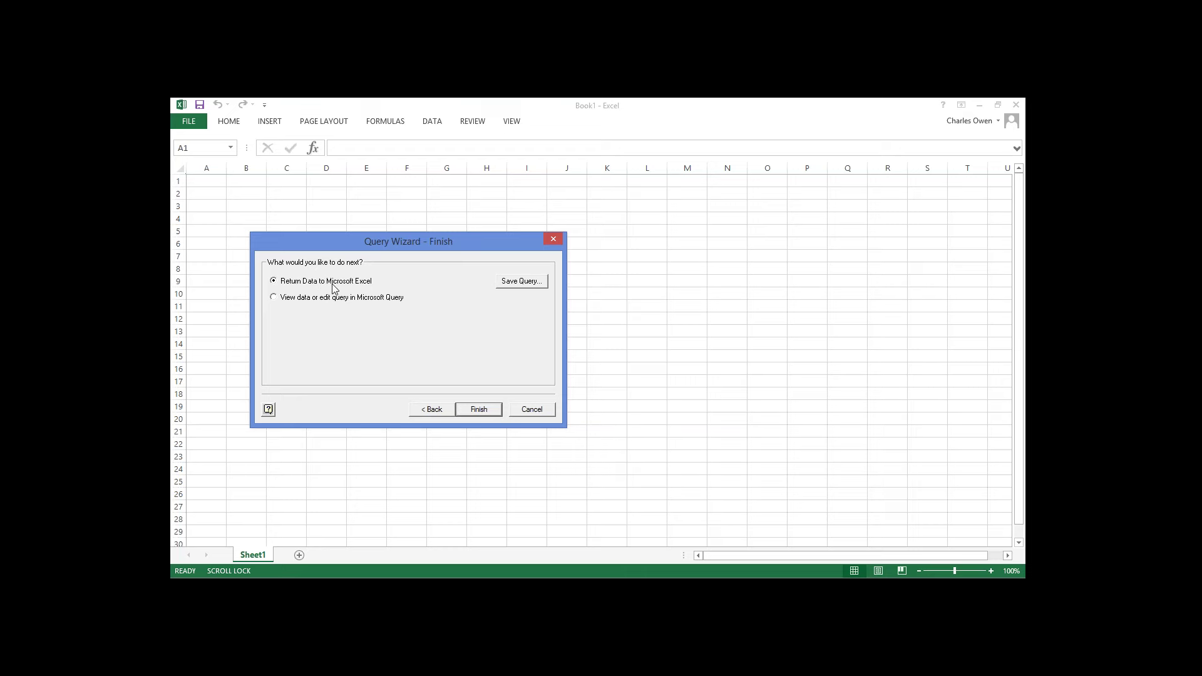
{"action": "left_click", "coordinate": [478, 410]}
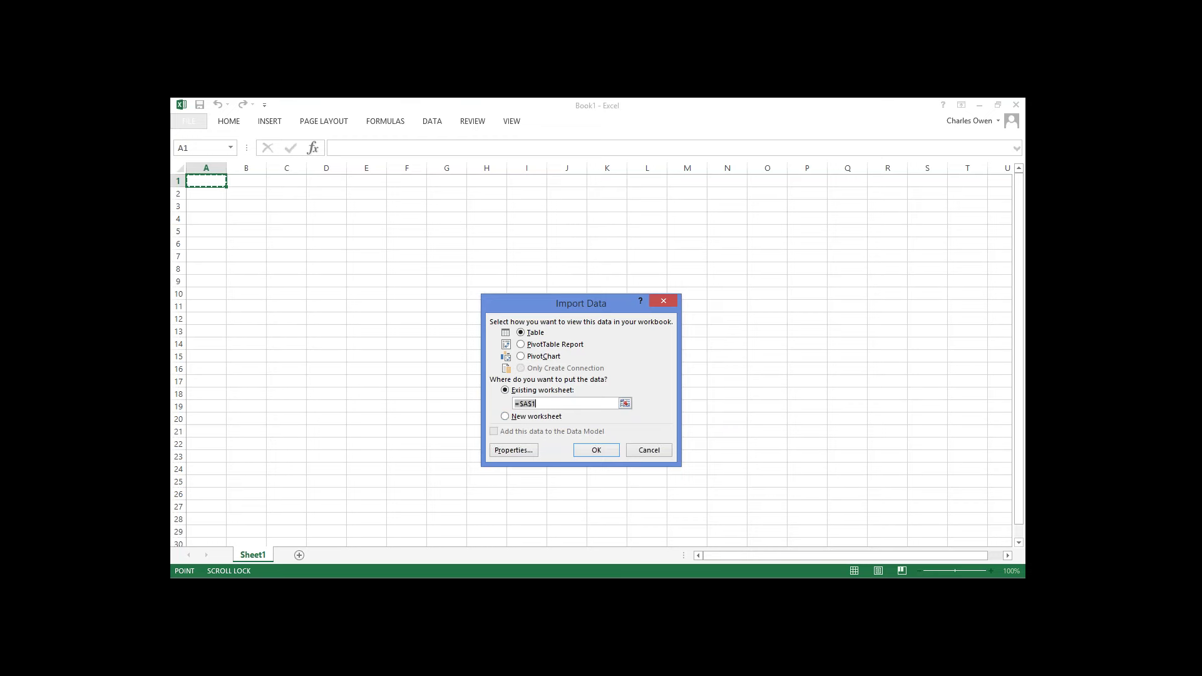
Load the query results as a table at $A$1 of the existing worksheet and review the inventory rows down to the last one.
{"action": "left_click", "coordinate": [597, 451]}
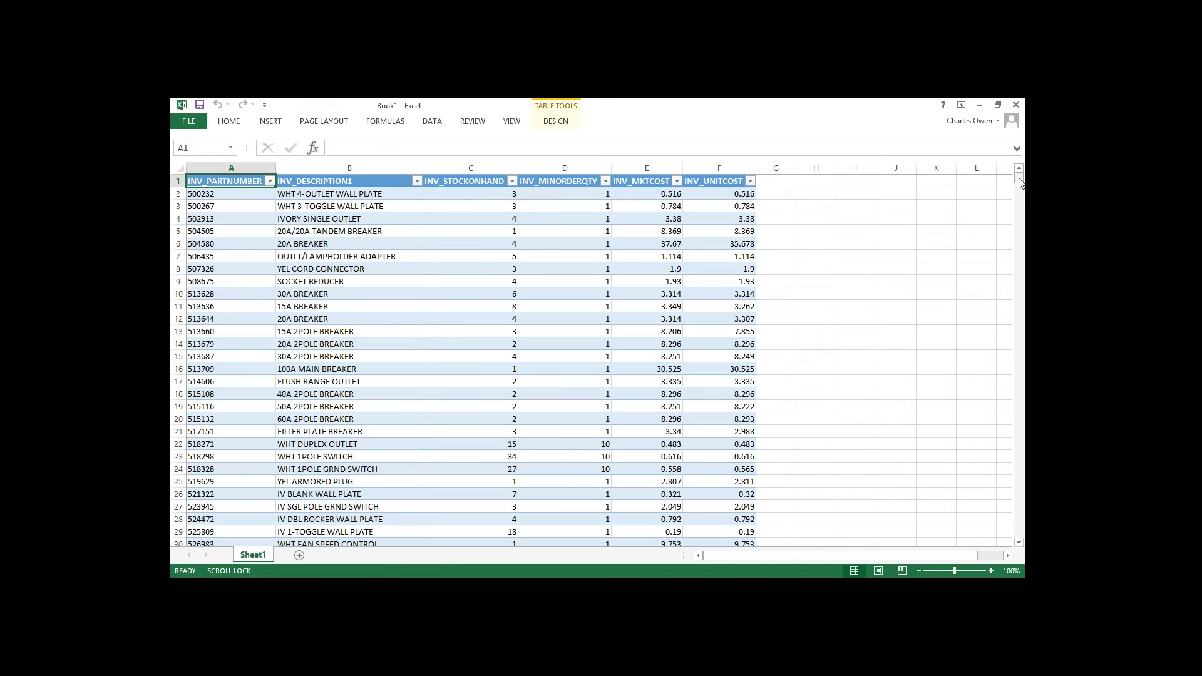
{"action": "left_click_drag", "start_coordinate": [1020, 182], "coordinate": [1008, 546]}
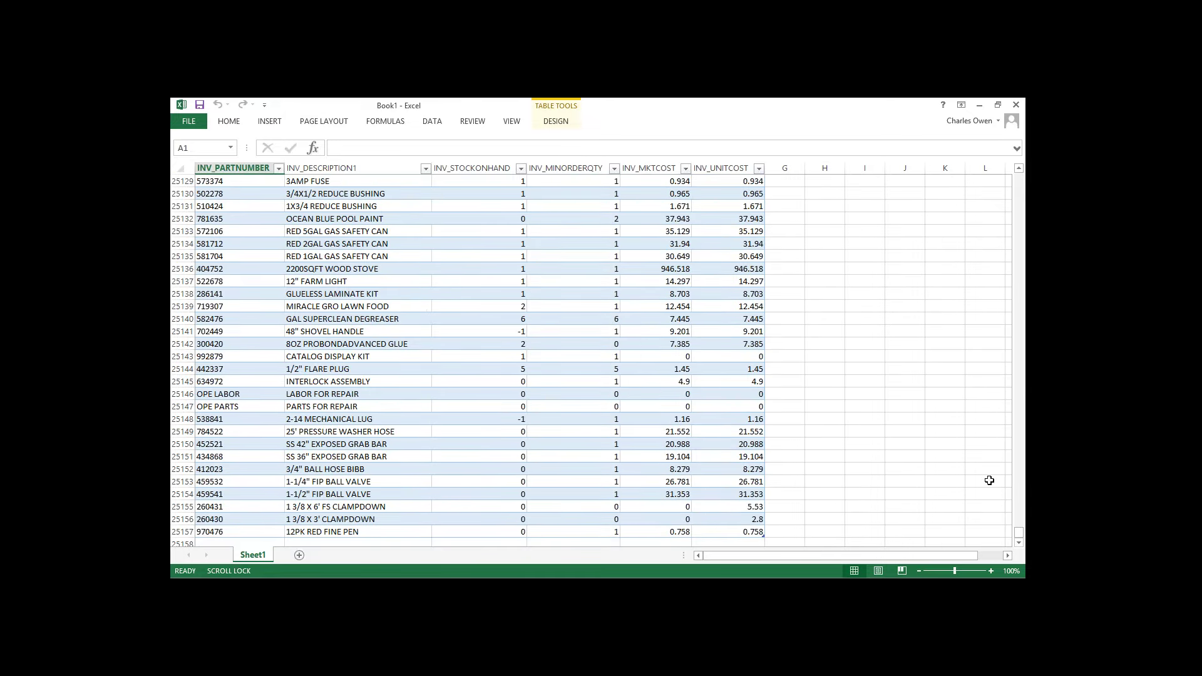
{"action": "scroll", "coordinate": [983, 479], "scroll_direction": "down", "scroll_amount": 1}
{"action": "scroll", "coordinate": [228, 468], "scroll_direction": "down", "scroll_amount": 1}
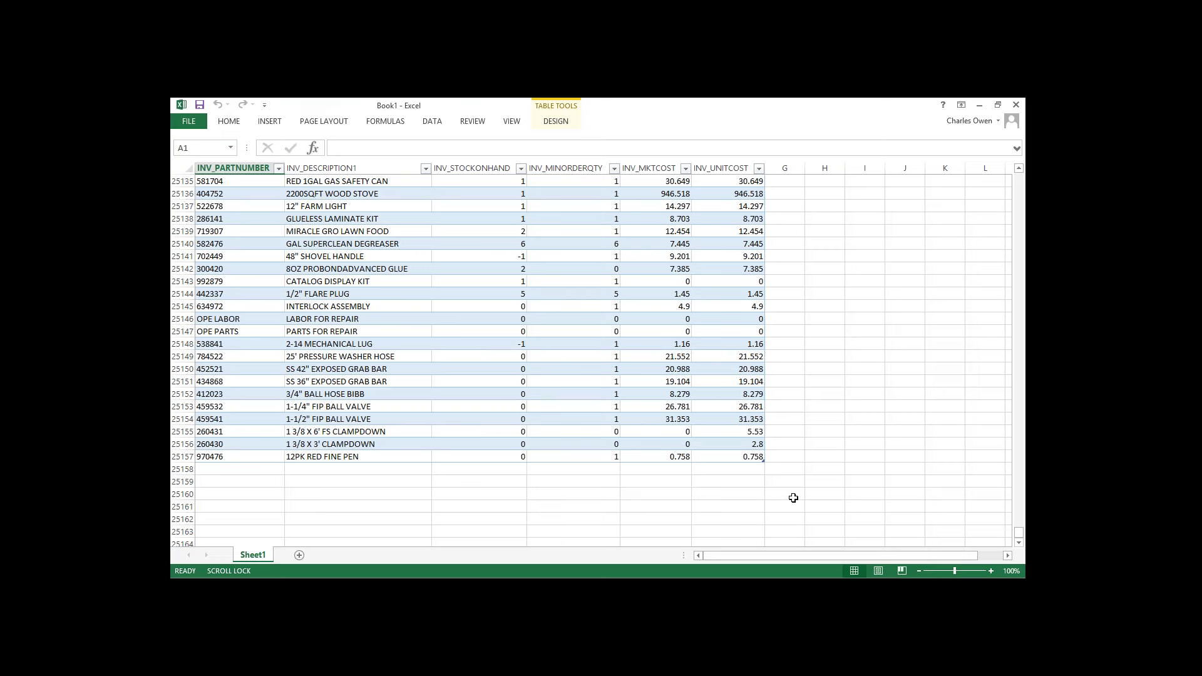
{"action": "left_click_drag", "start_coordinate": [1018, 541], "coordinate": [1018, 178]}
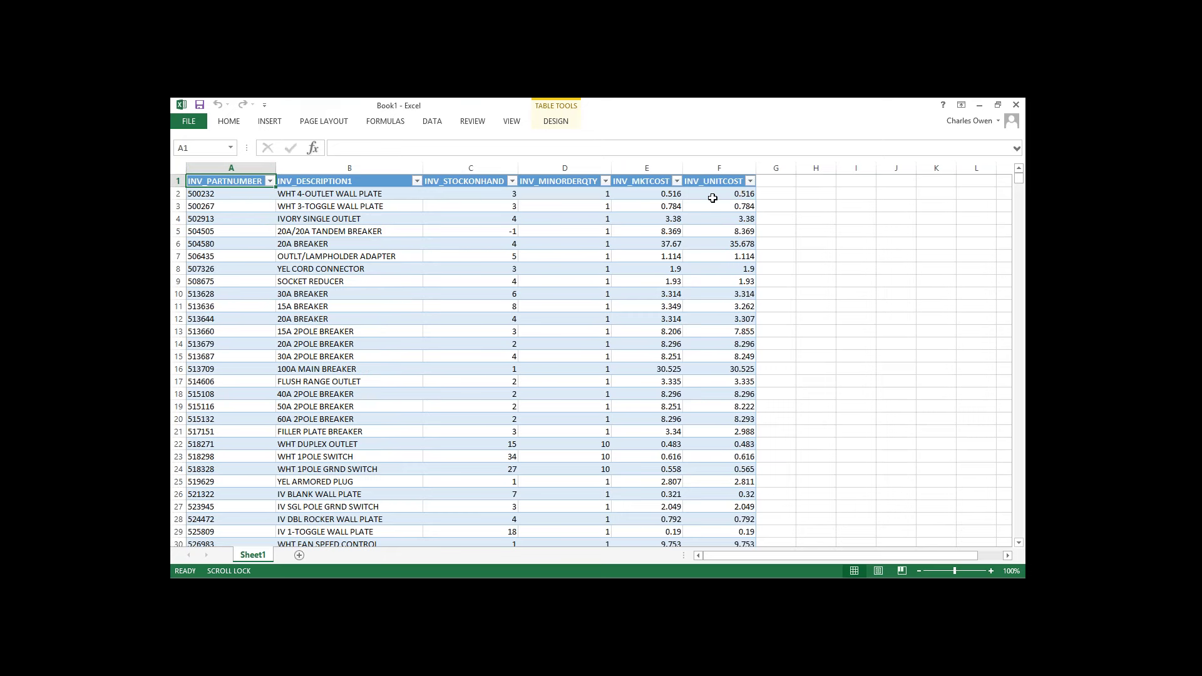
{"action": "left_click", "coordinate": [669, 194]}
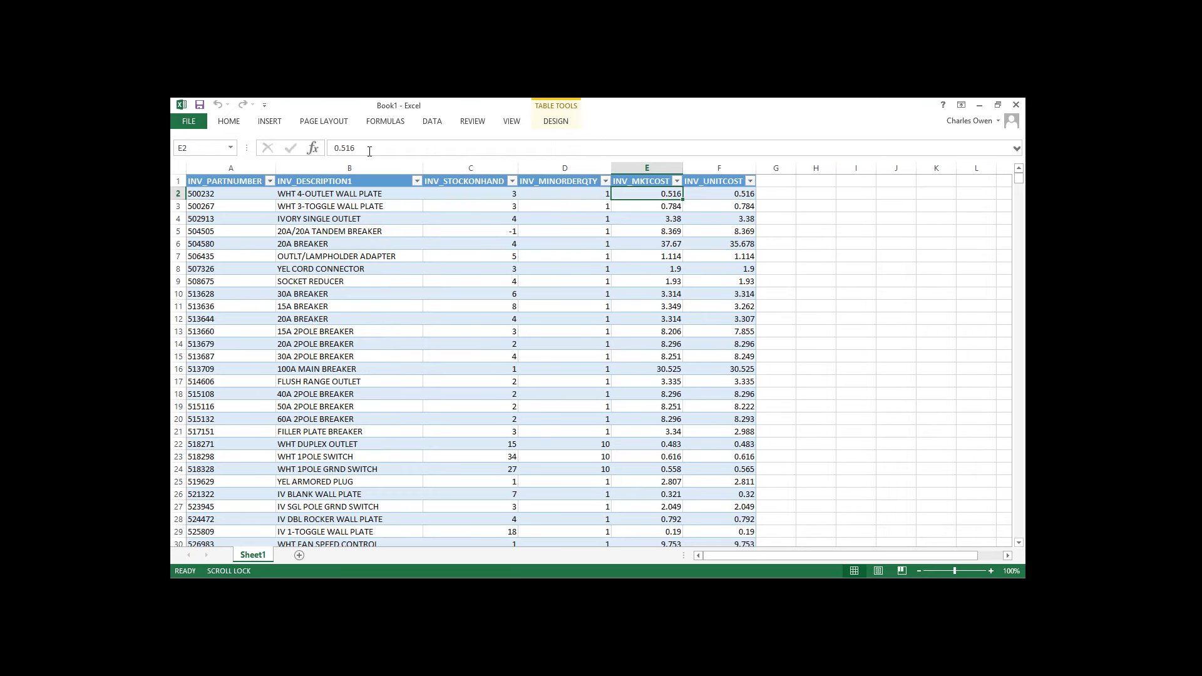
Create a blank workbook and start a Microsoft Query import from the Paladin data source.
{"action": "left_click", "coordinate": [188, 121]}
{"action": "left_click", "coordinate": [198, 174]}
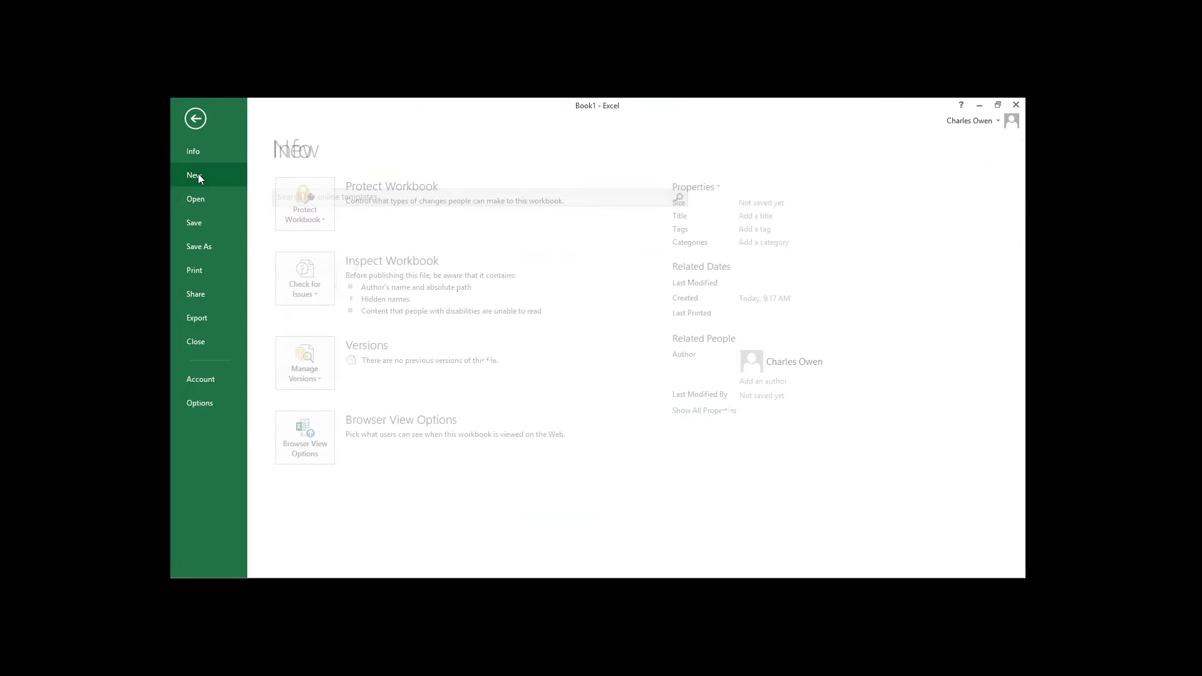
{"action": "left_click", "coordinate": [348, 309]}
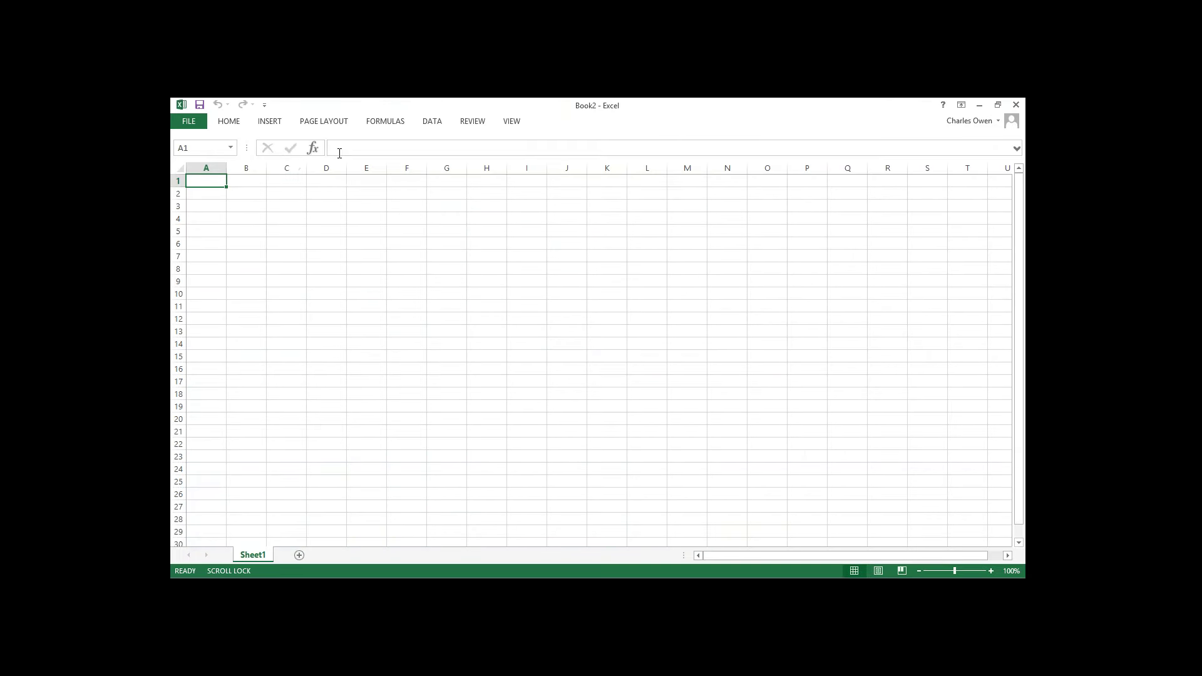
{"action": "left_click", "coordinate": [430, 124]}
{"action": "left_click", "coordinate": [269, 162]}
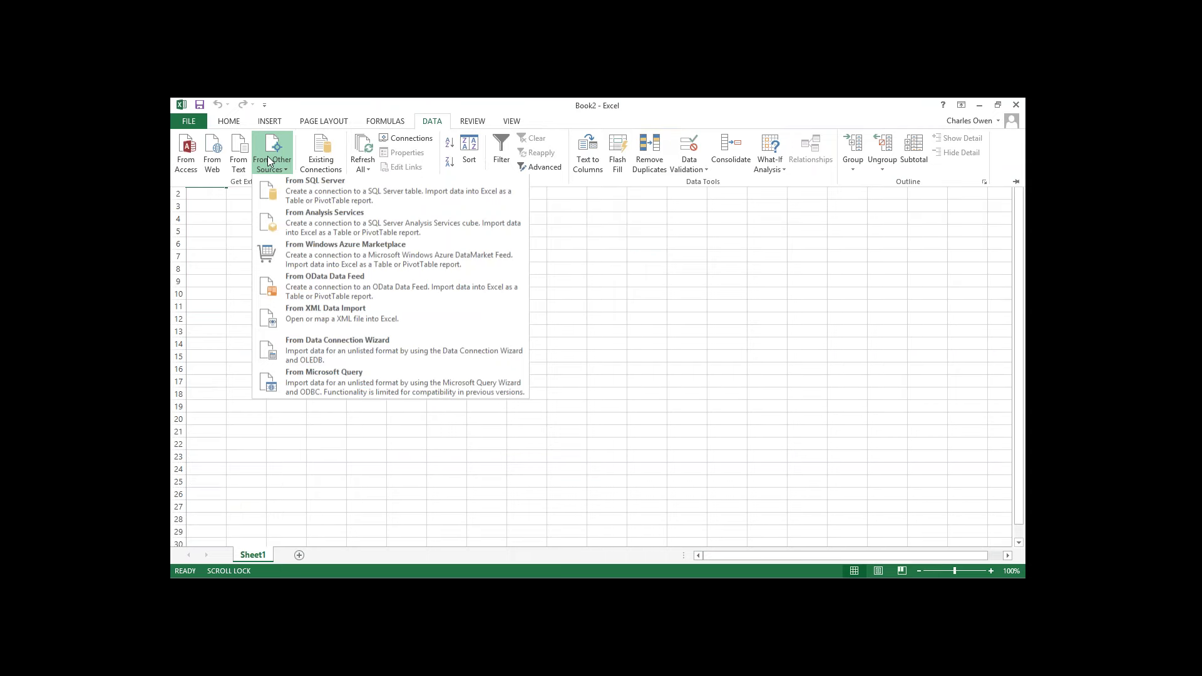
{"action": "left_click", "coordinate": [415, 377]}
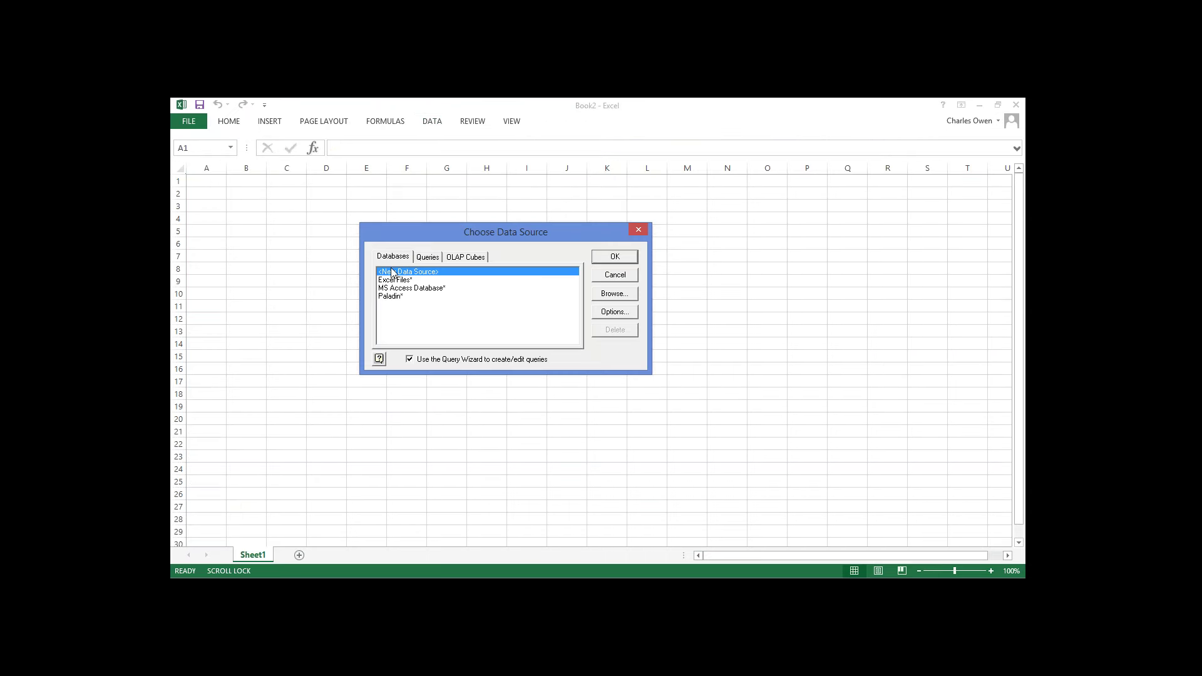
{"action": "left_click", "coordinate": [386, 297]}
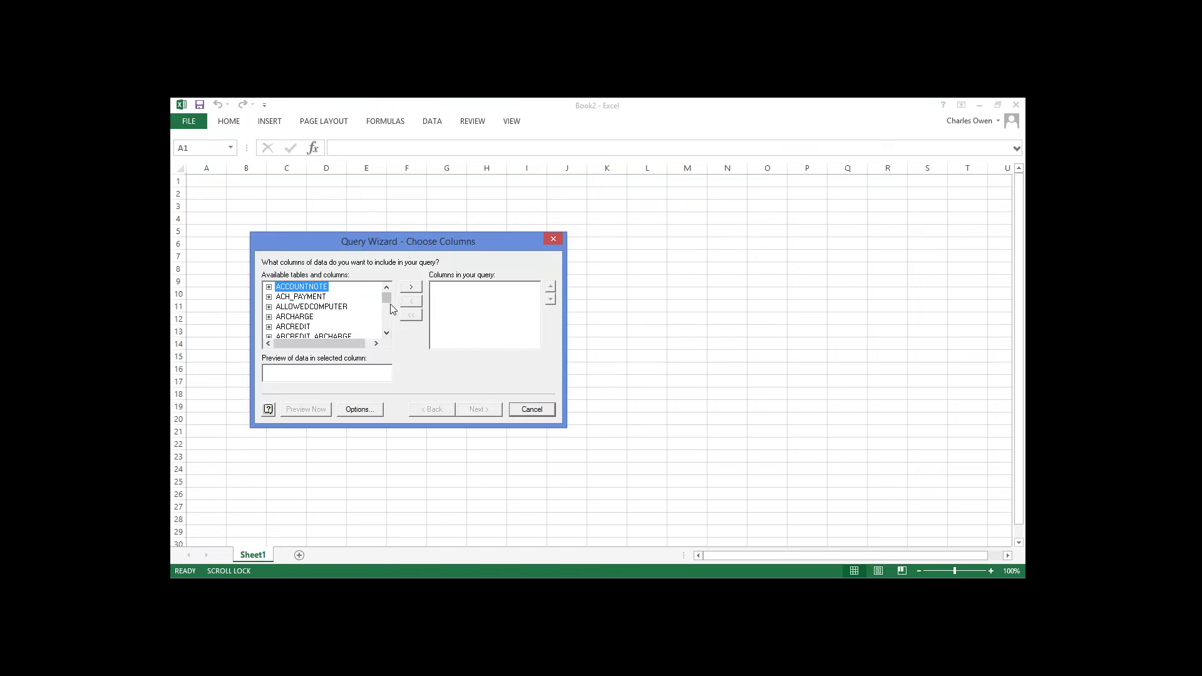
Add the CLASS_NAME and CLASS_ID columns of the CLASS table to the query.
{"action": "left_click_drag", "start_coordinate": [388, 299], "coordinate": [387, 303]}
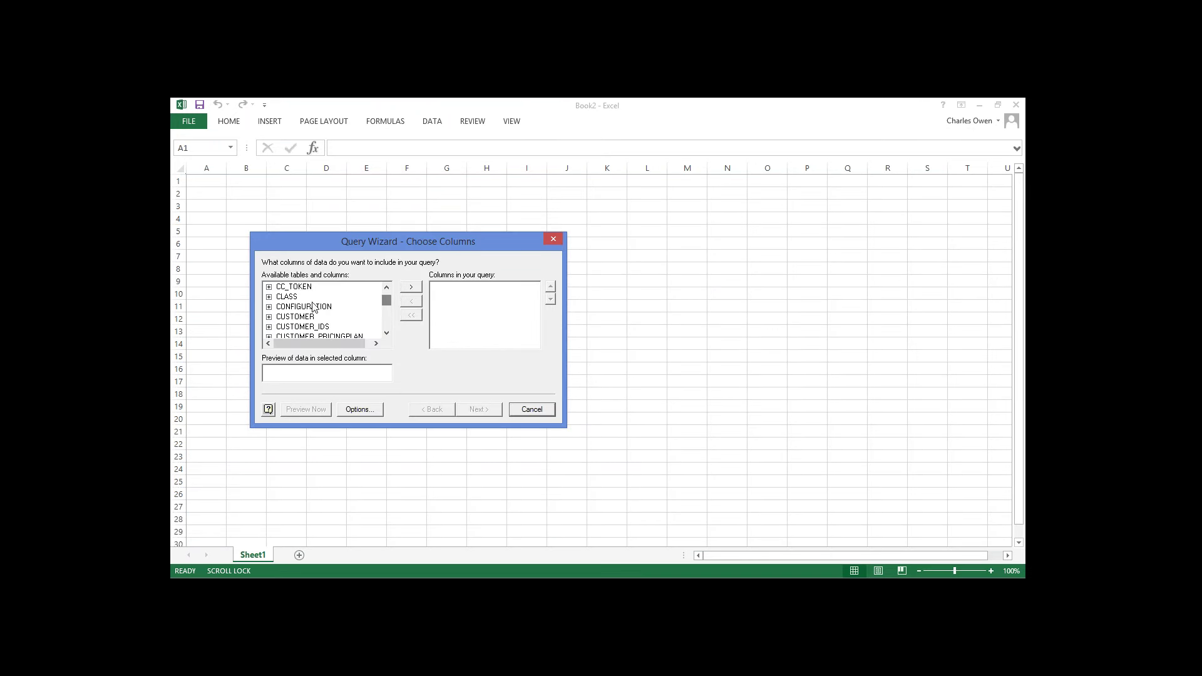
{"action": "double_click", "coordinate": [289, 297]}
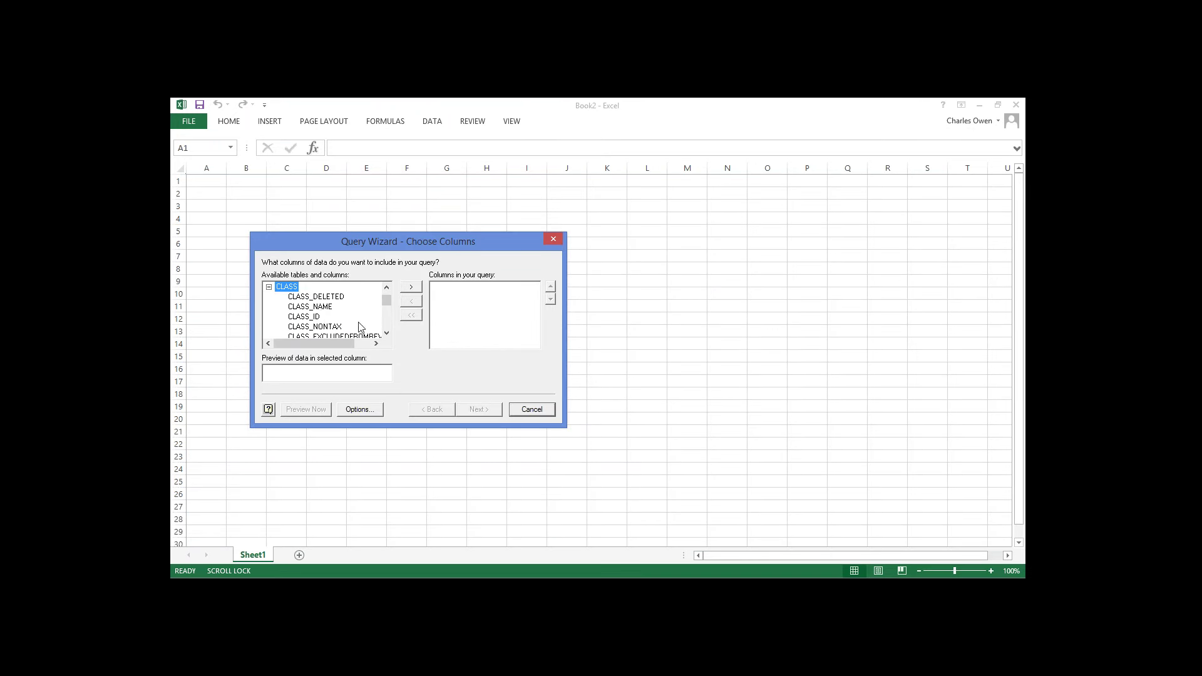
{"action": "double_click", "coordinate": [310, 307]}
{"action": "double_click", "coordinate": [311, 308]}
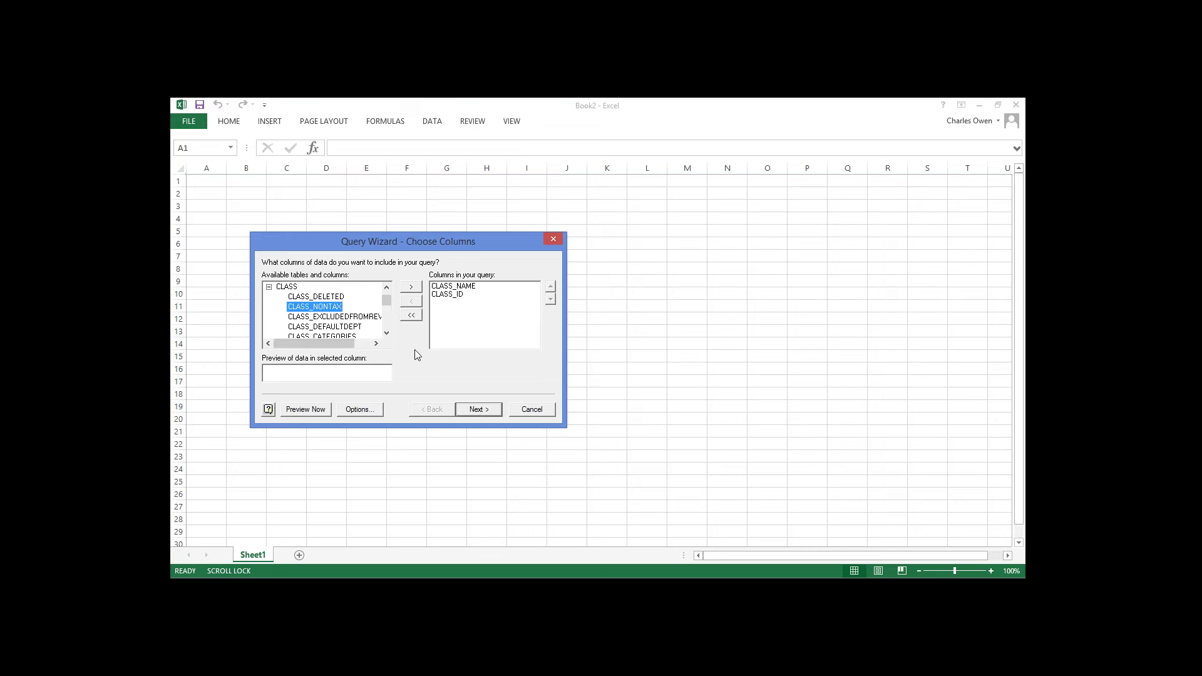
Finish the class query without filtering or sorting, load it as a table at cell A1 and look through the rows.
{"action": "left_click", "coordinate": [482, 413]}
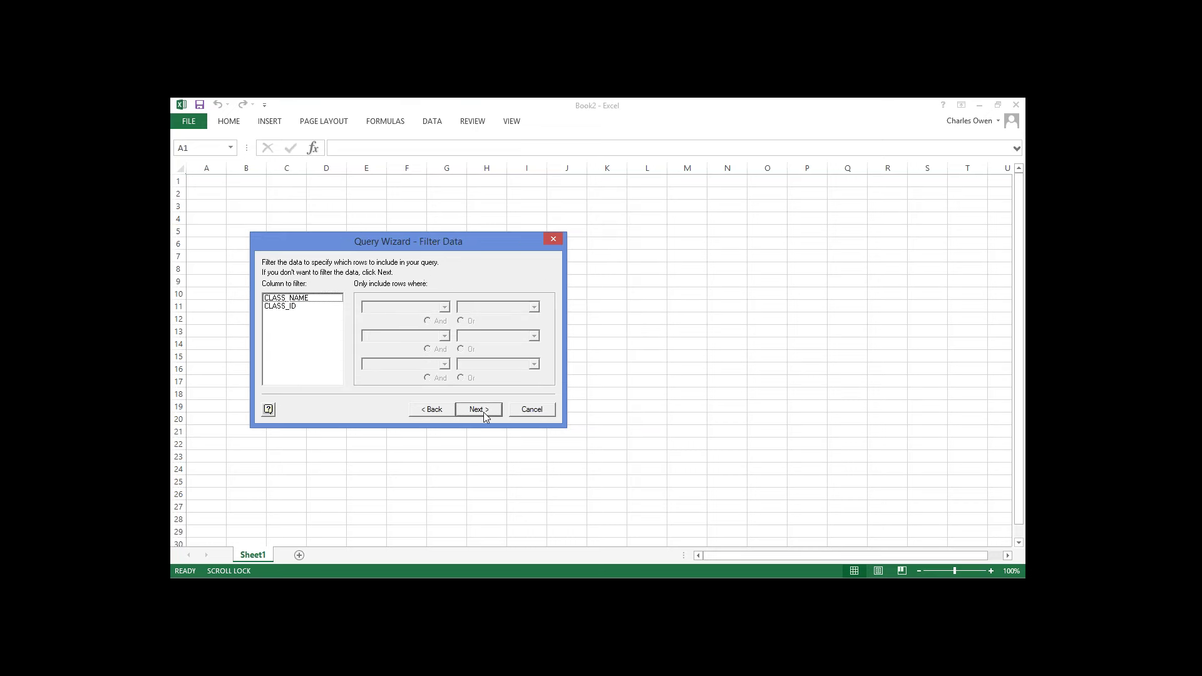
{"action": "left_click", "coordinate": [484, 412]}
{"action": "left_click", "coordinate": [490, 414]}
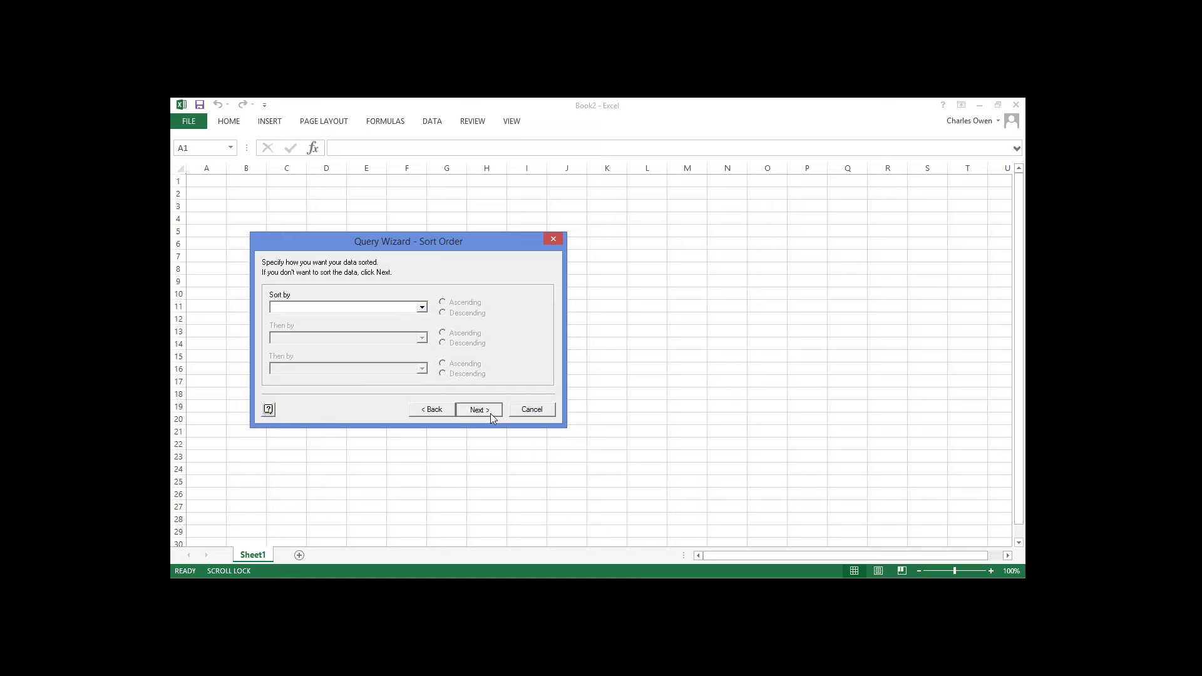
{"action": "left_click", "coordinate": [491, 413]}
{"action": "left_click", "coordinate": [589, 450]}
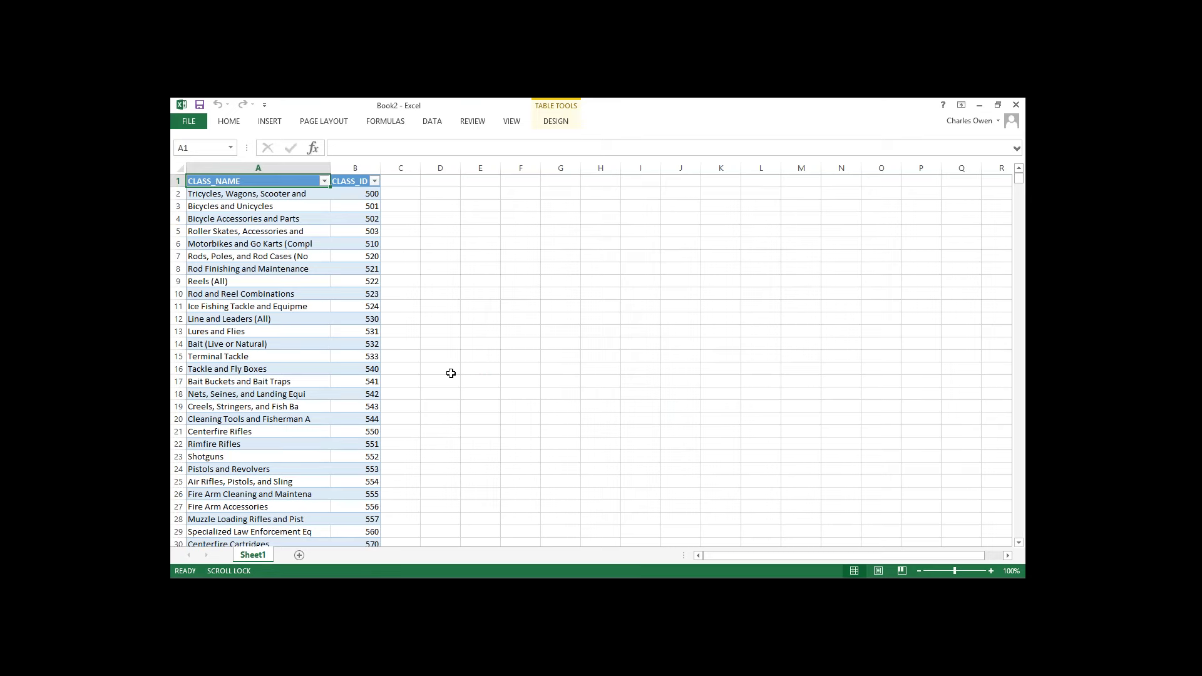
{"action": "scroll", "coordinate": [451, 374], "scroll_direction": "down", "scroll_amount": 12}
{"action": "scroll", "coordinate": [451, 374], "scroll_direction": "up", "scroll_amount": 12}
Close the Book2 and Book1 workbooks without saving their changes.
{"action": "left_click", "coordinate": [1017, 104]}
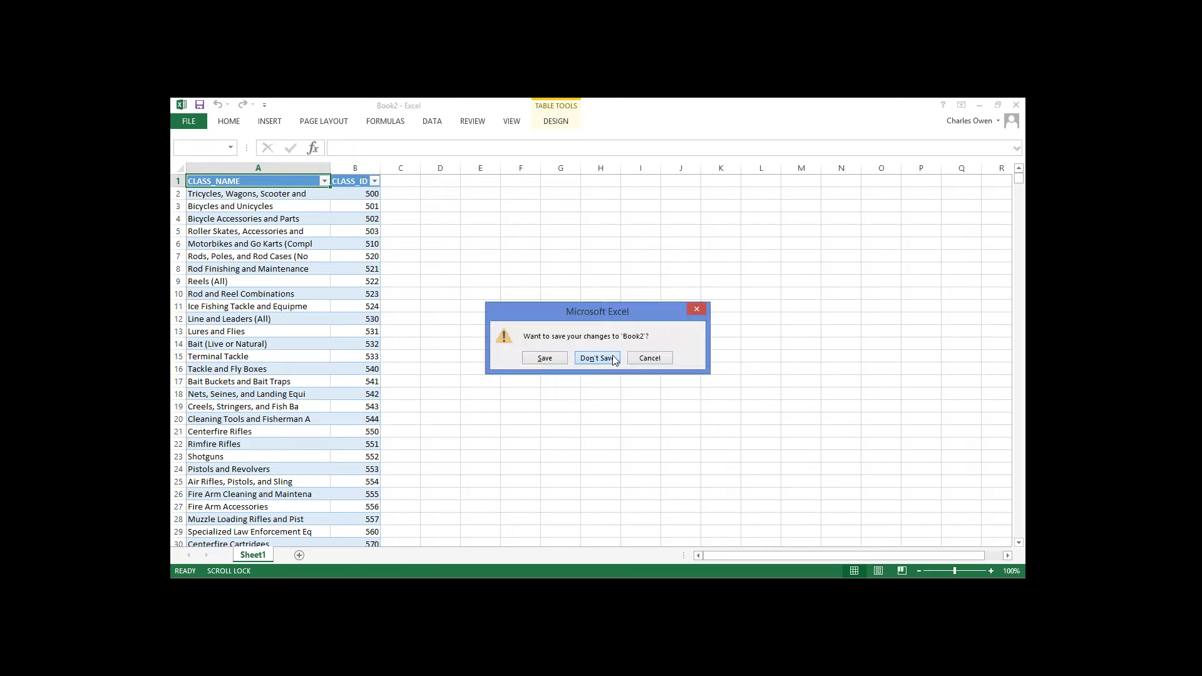
{"action": "left_click", "coordinate": [596, 358]}
{"action": "left_click", "coordinate": [1017, 104]}
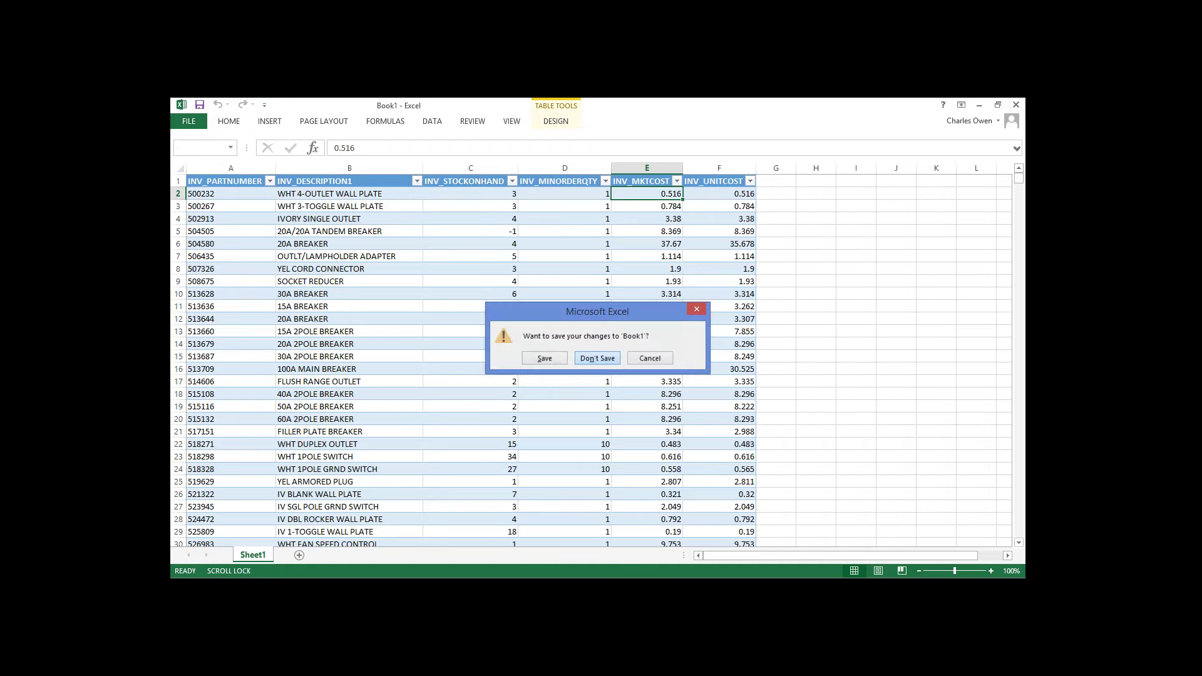
{"action": "left_click", "coordinate": [597, 359]}
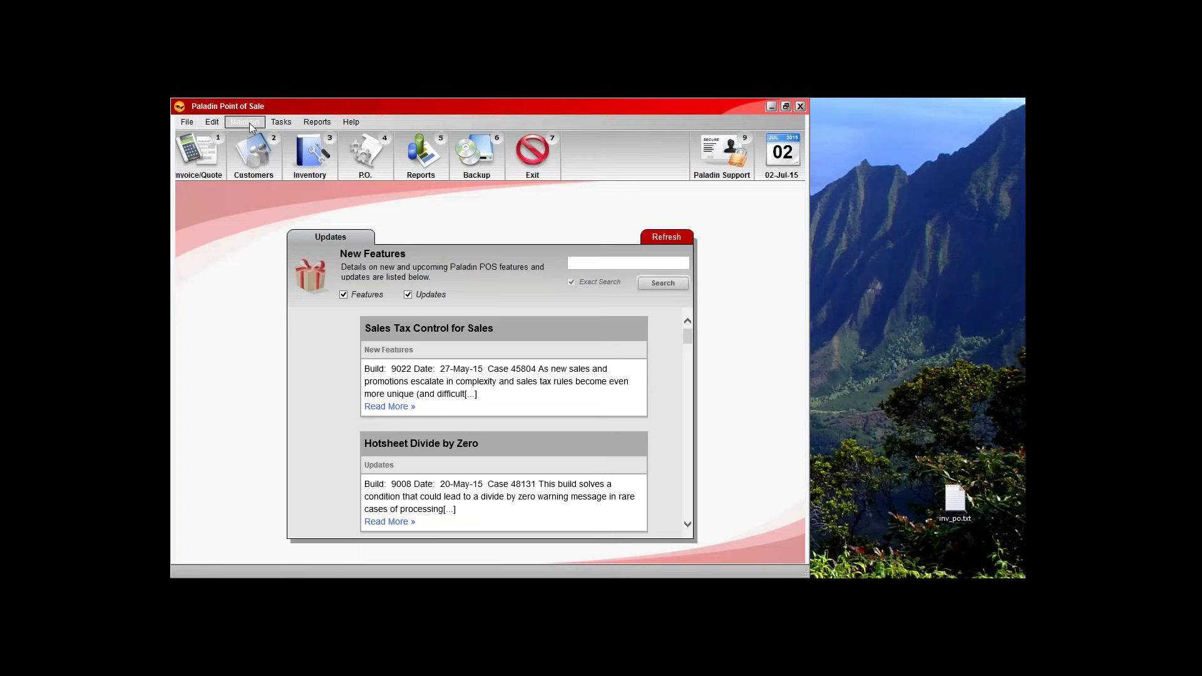
Switch to Paladin Point of Sale, open its Data Viewer and reposition the viewer window.
{"action": "left_click", "coordinate": [353, 125]}
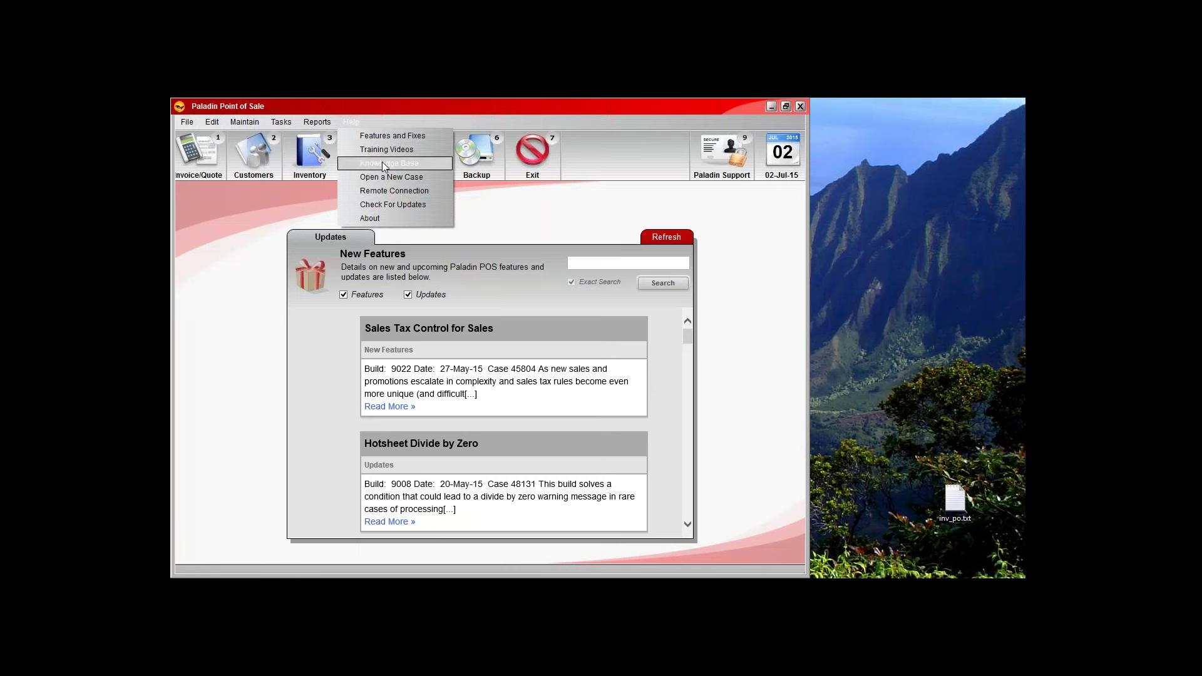
{"action": "left_click", "coordinate": [249, 121]}
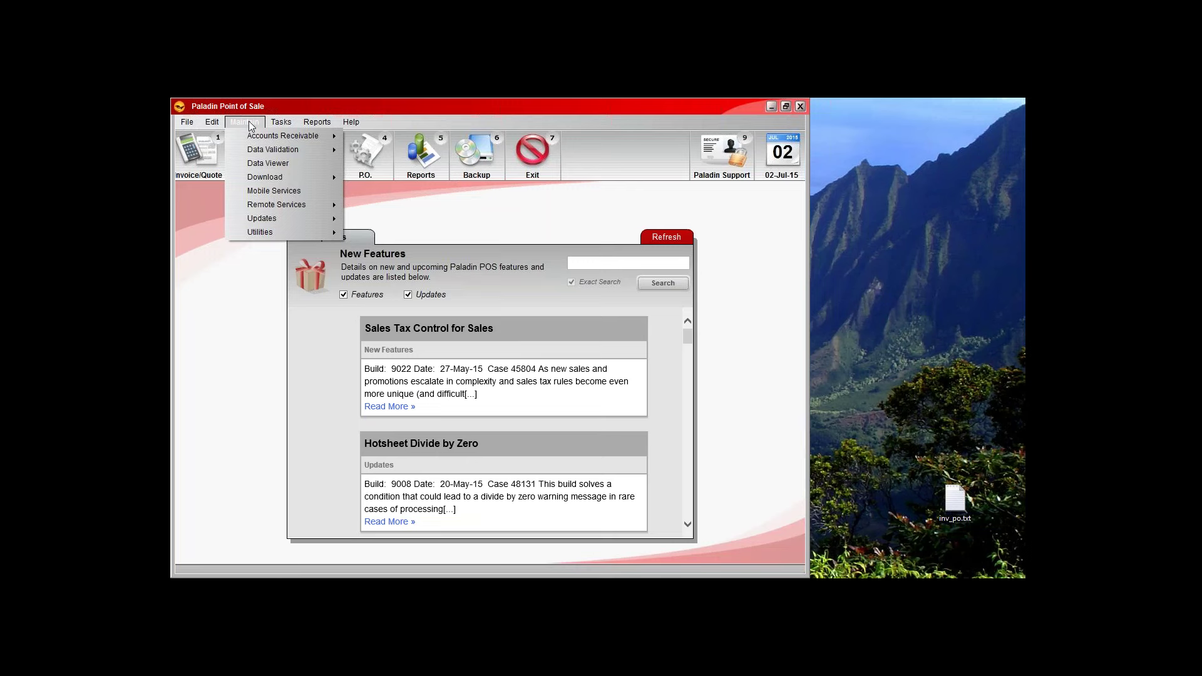
{"action": "left_click", "coordinate": [263, 164]}
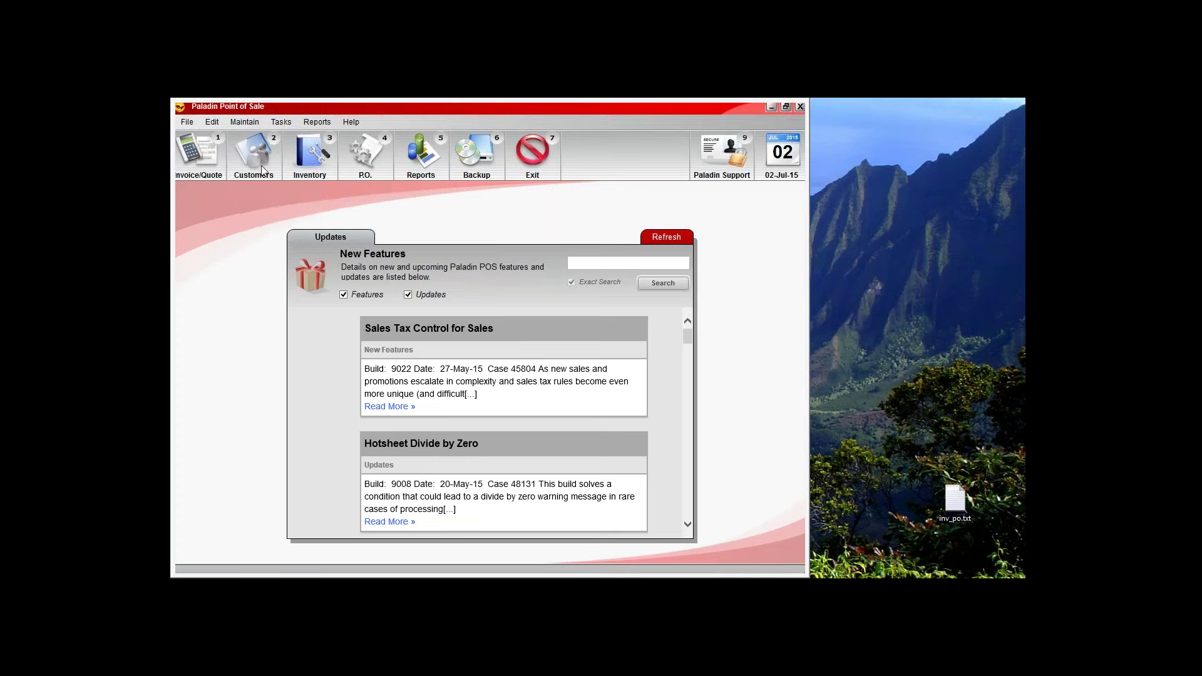
{"action": "left_click_drag", "start_coordinate": [523, 171], "coordinate": [547, 134]}
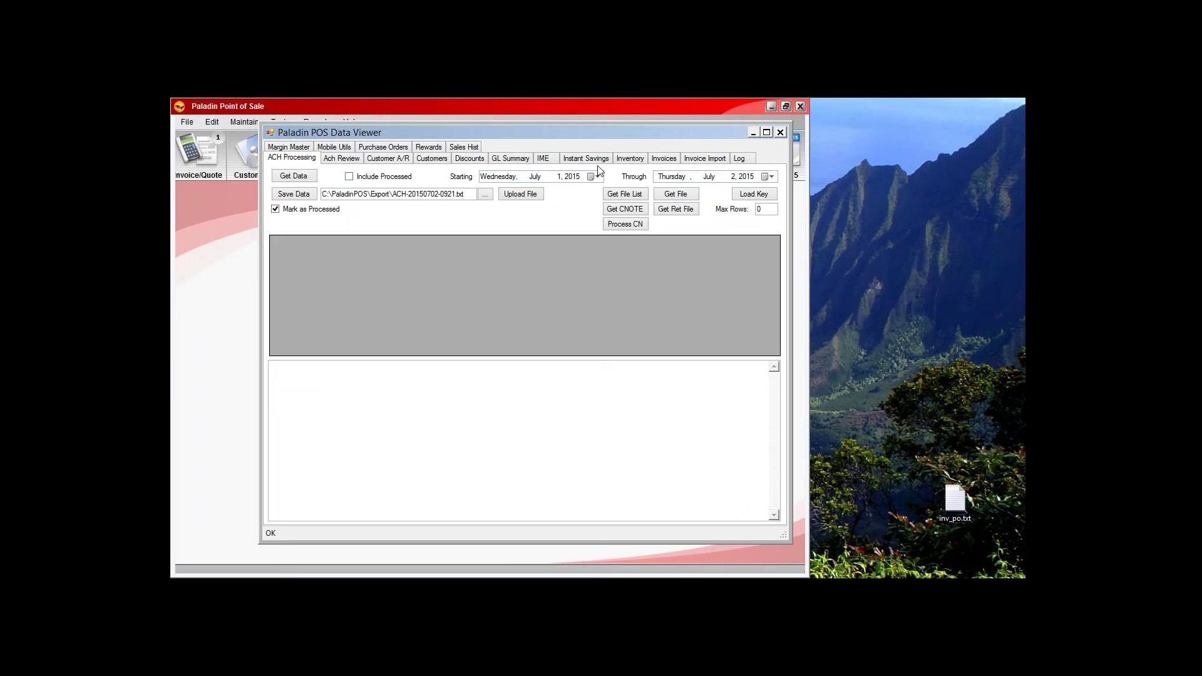
Display the inventory export data in the Data Viewer for Active Inventory and ALL SUPPLIERS.
{"action": "left_click", "coordinate": [630, 162]}
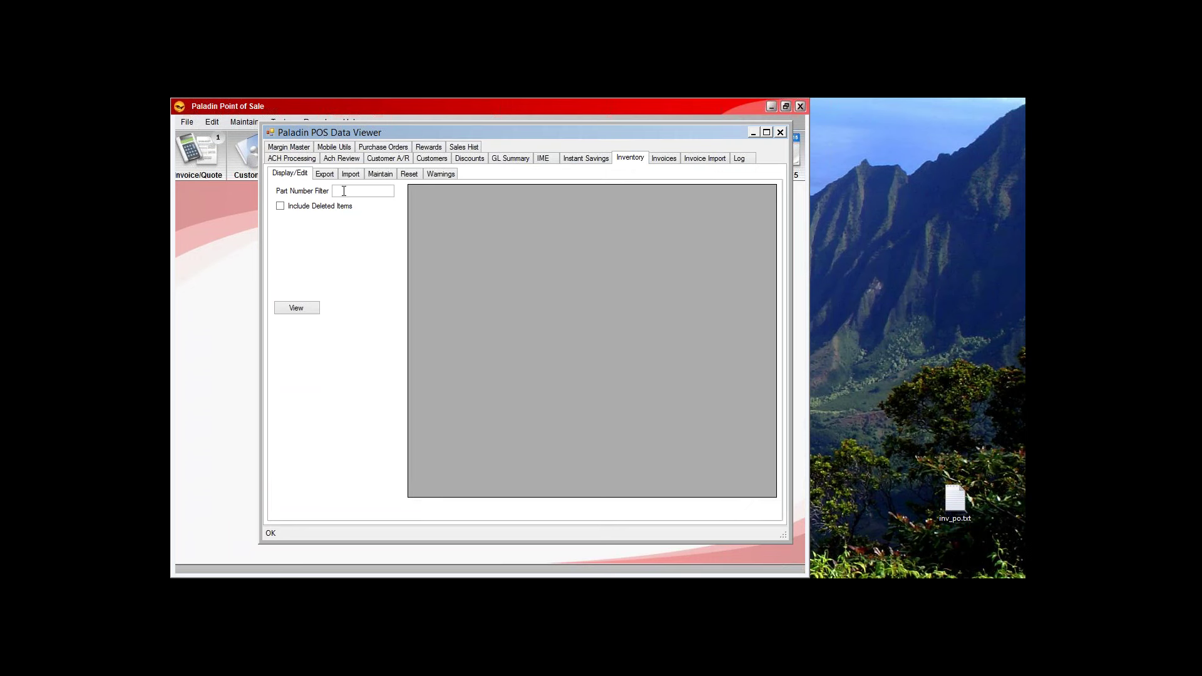
{"action": "left_click", "coordinate": [325, 175]}
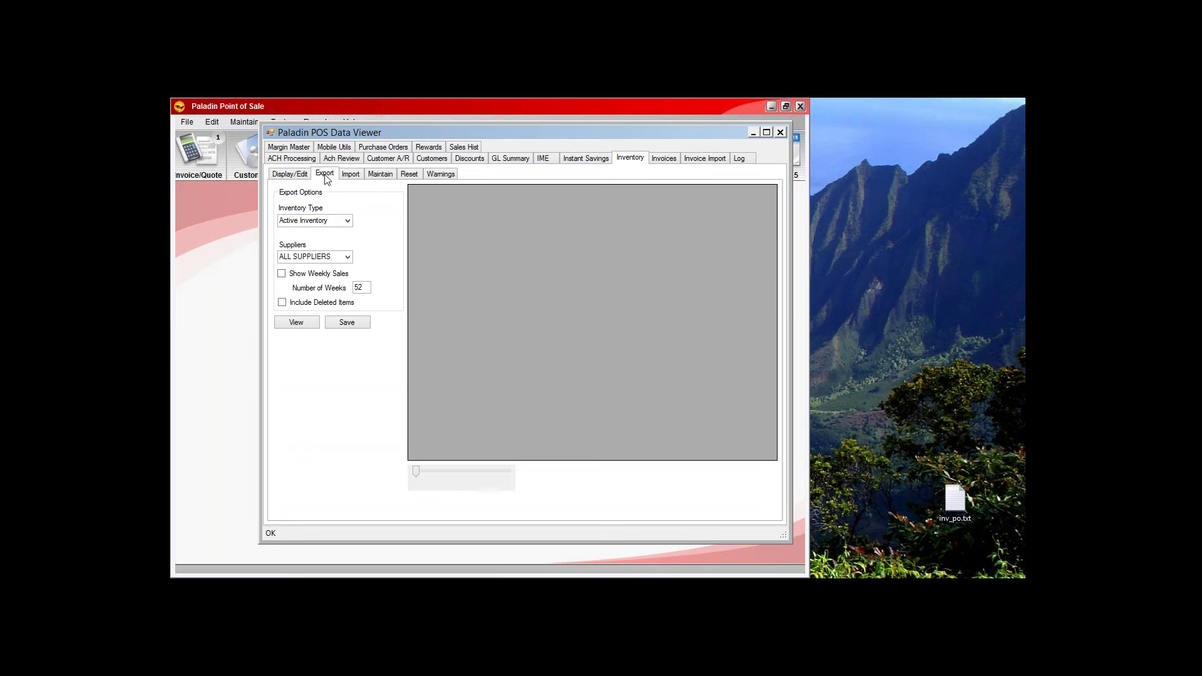
{"action": "left_click", "coordinate": [297, 323]}
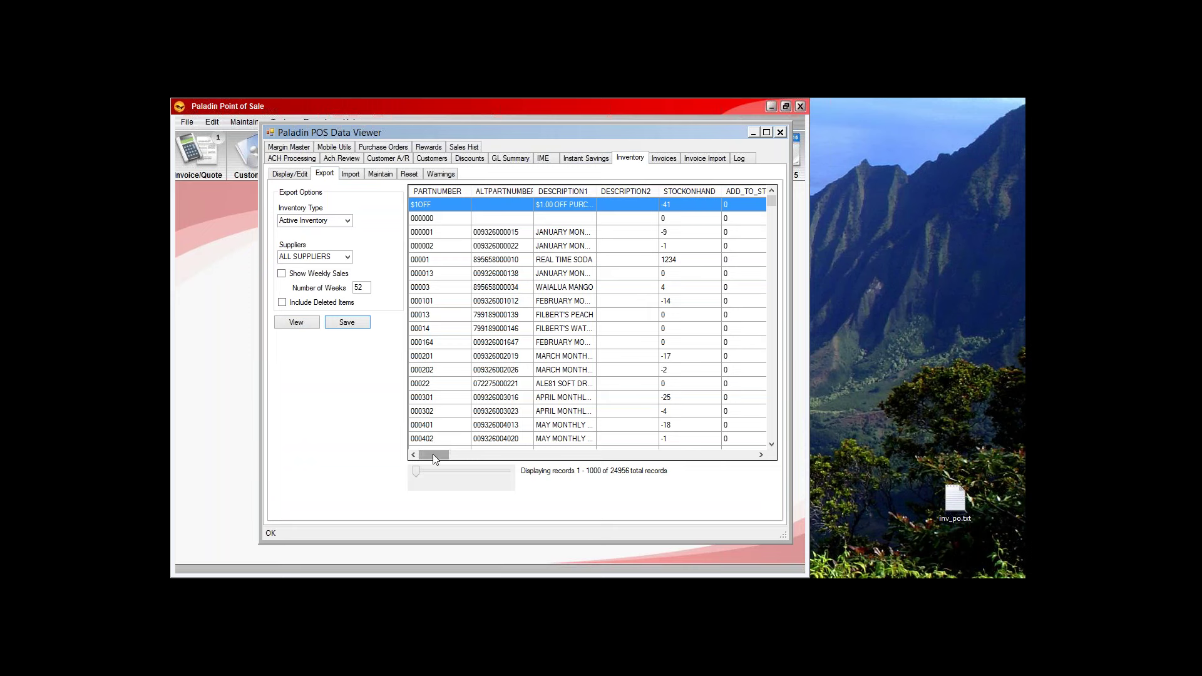
{"action": "mouse_move", "coordinate": [433, 453]}
{"action": "left_mouse_down"}
{"action": "mouse_move", "coordinate": [501, 456]}
{"action": "mouse_move", "coordinate": [434, 455]}
{"action": "left_mouse_up"}
Check the available inventory types and suppliers for the export and view its file save dialog without saving.
{"action": "left_click", "coordinate": [348, 221]}
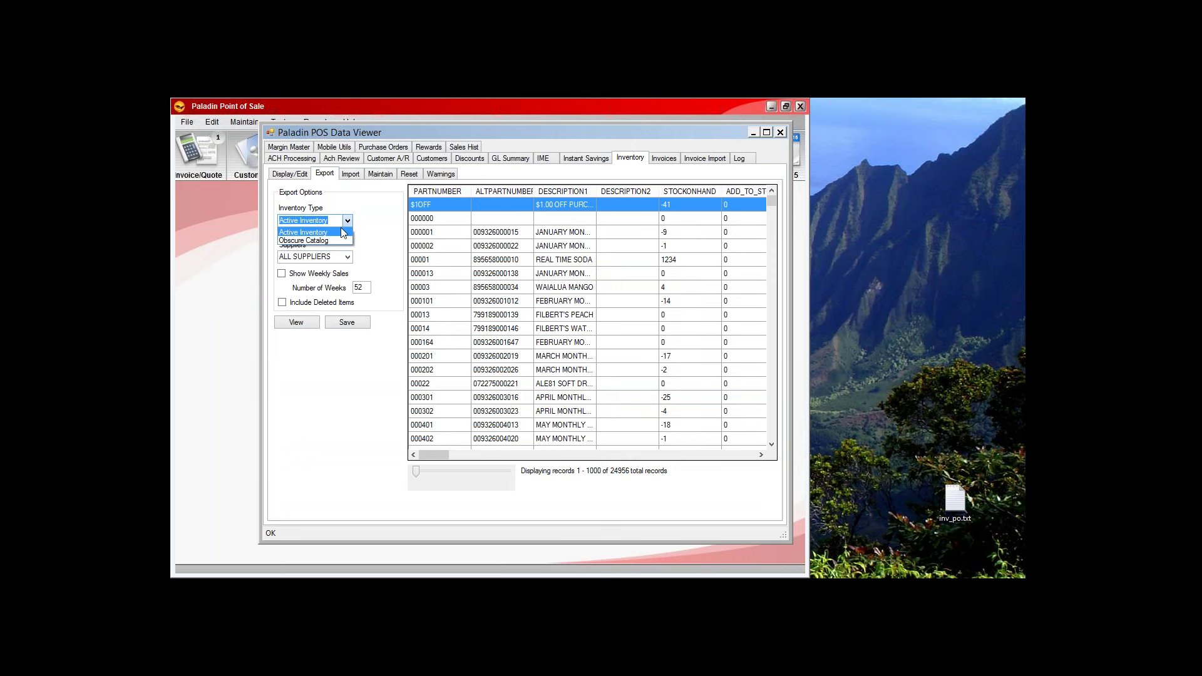
{"action": "left_click", "coordinate": [349, 223]}
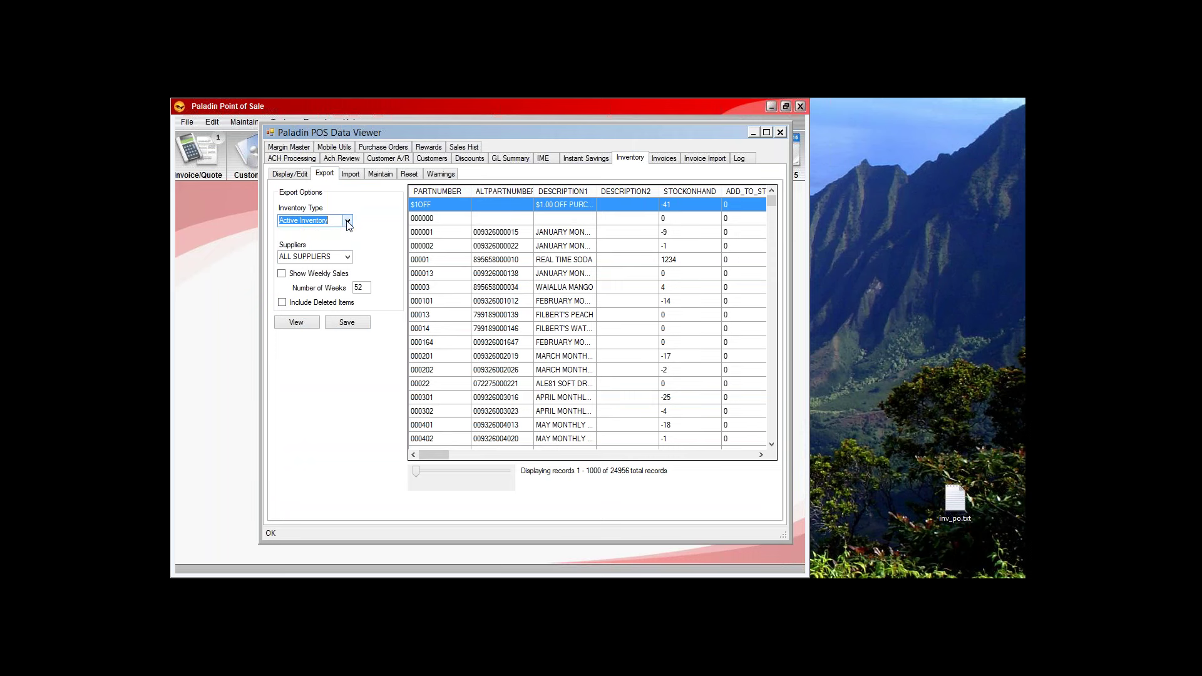
{"action": "left_click", "coordinate": [347, 257]}
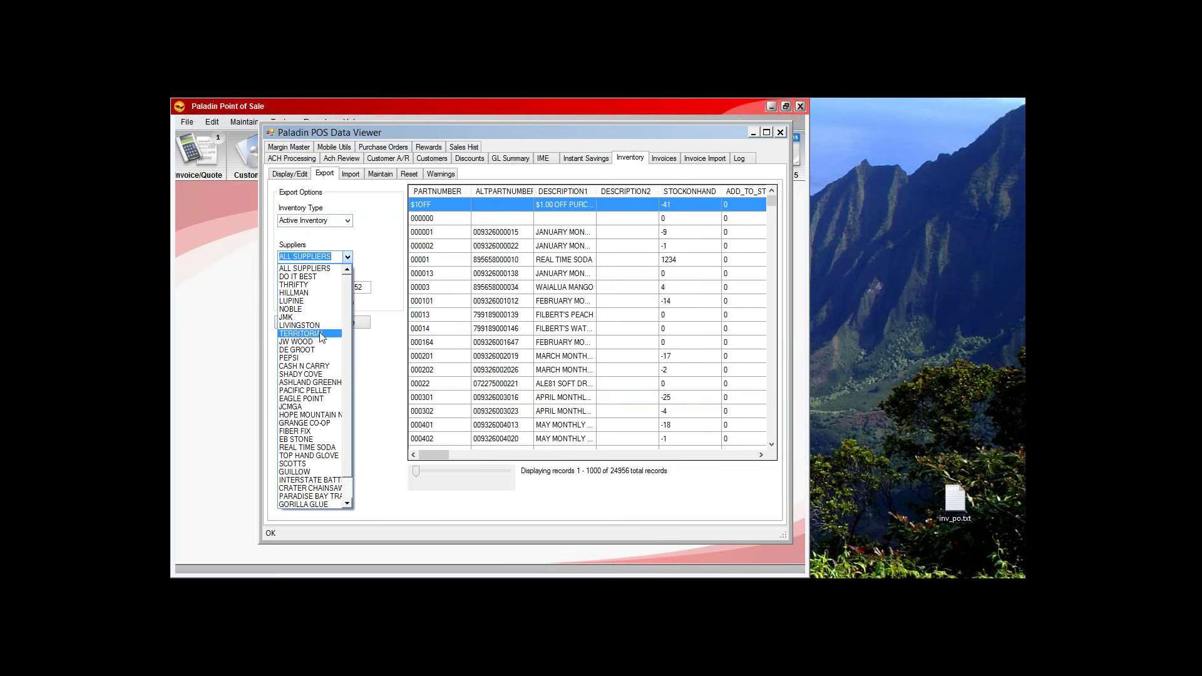
{"action": "left_click", "coordinate": [349, 258]}
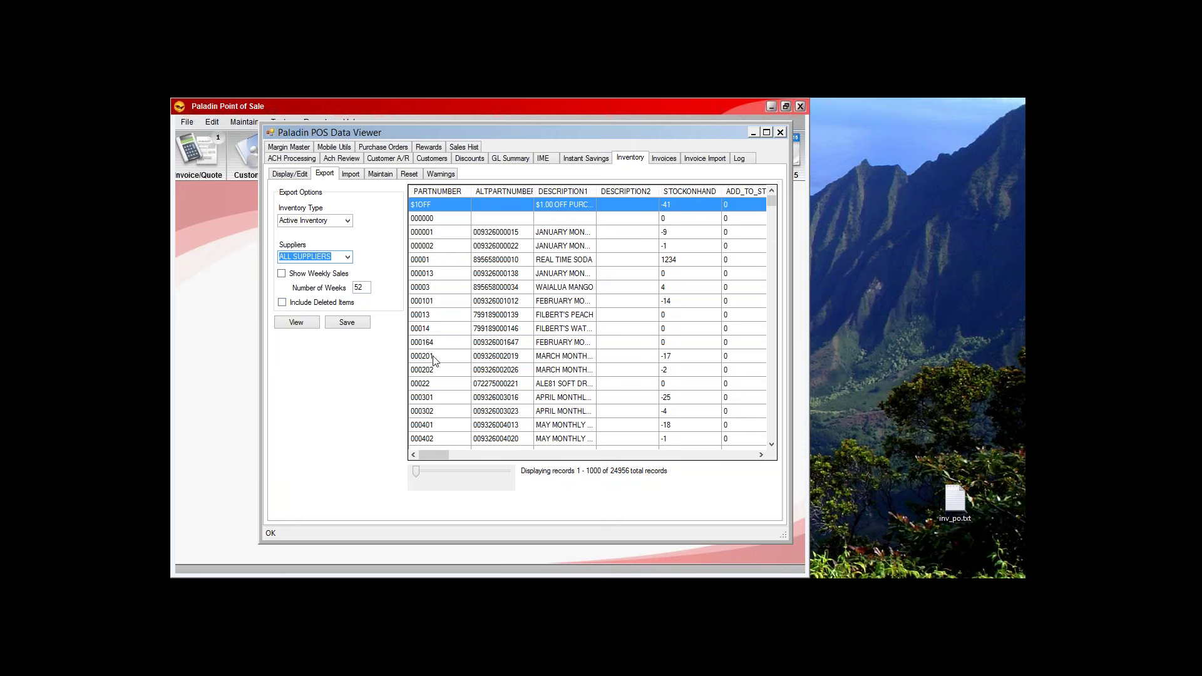
{"action": "left_click", "coordinate": [352, 324]}
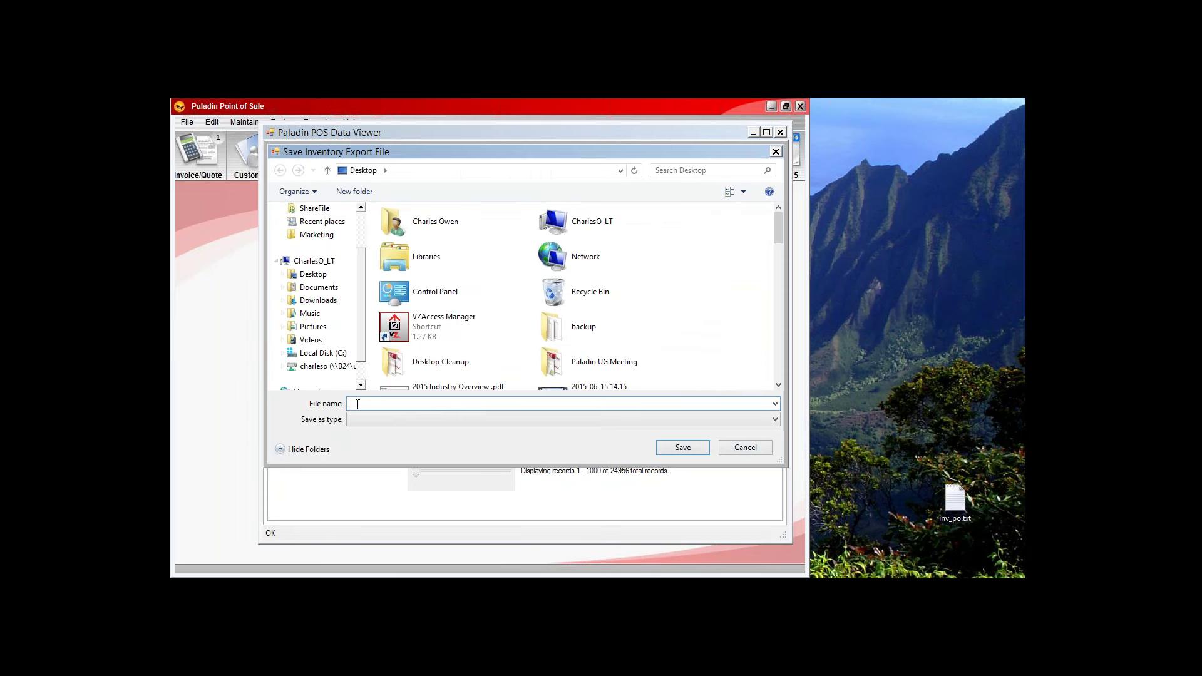
{"action": "left_click", "coordinate": [745, 448]}
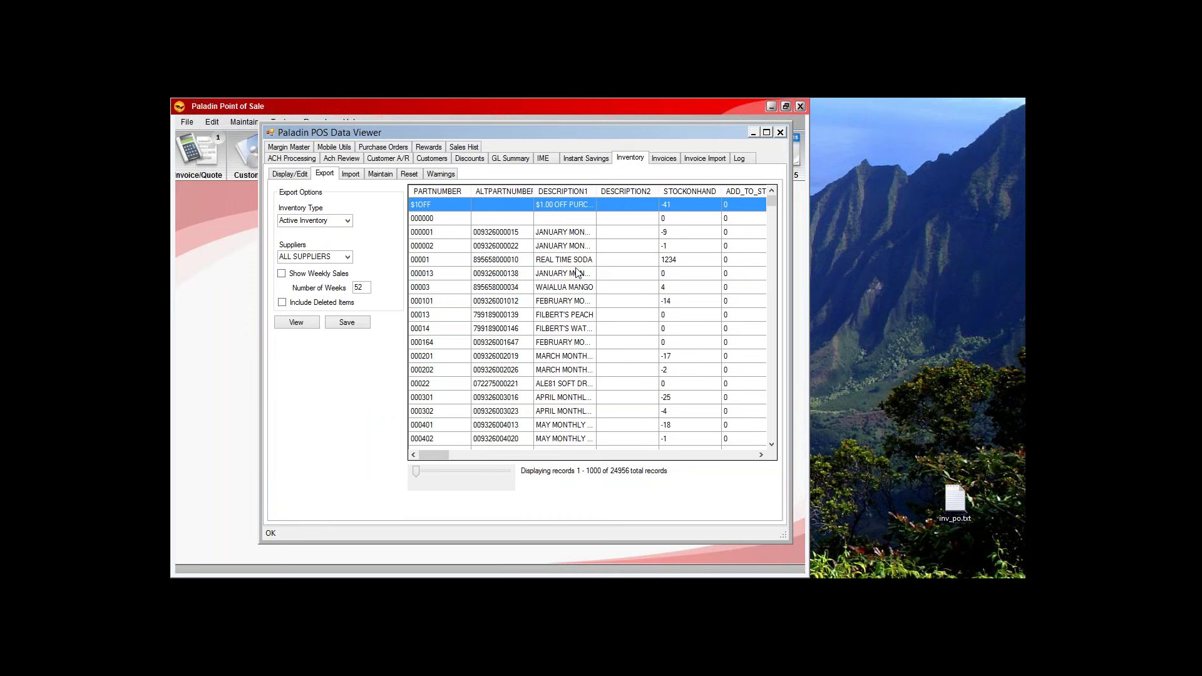
Load VELUX_IMPORT_FILE.txt from the desktop as the inventory import file in the Data Viewer.
{"action": "left_click_drag", "start_coordinate": [618, 135], "coordinate": [608, 135]}
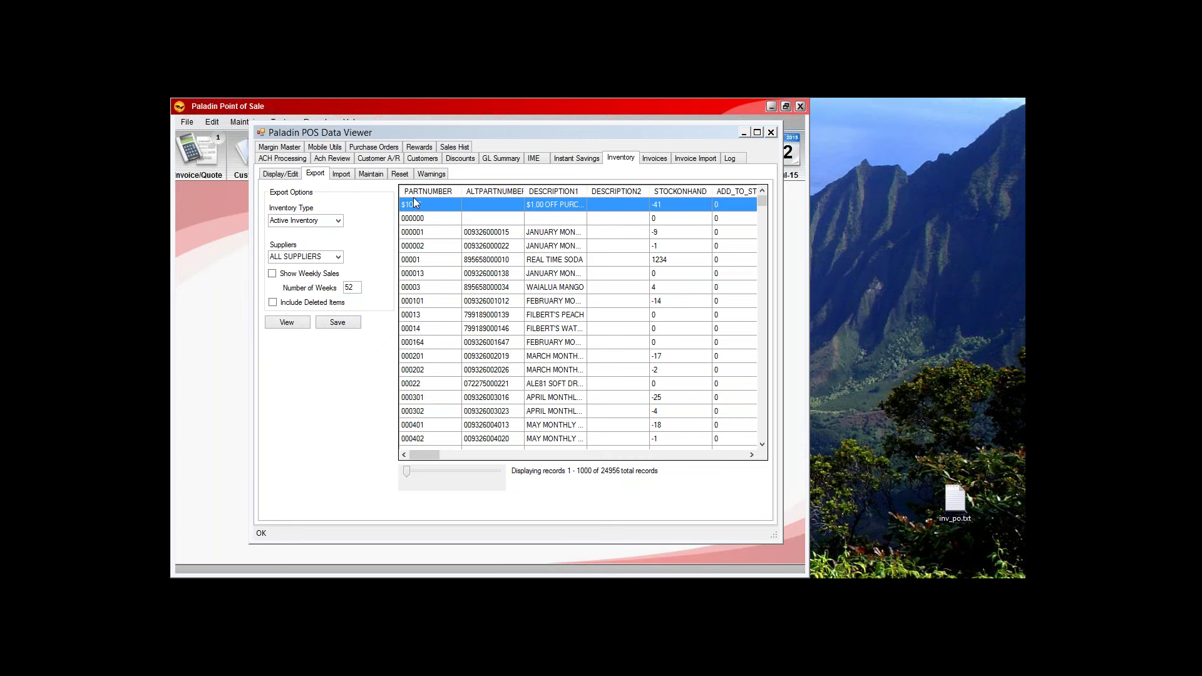
{"action": "left_click", "coordinate": [342, 176]}
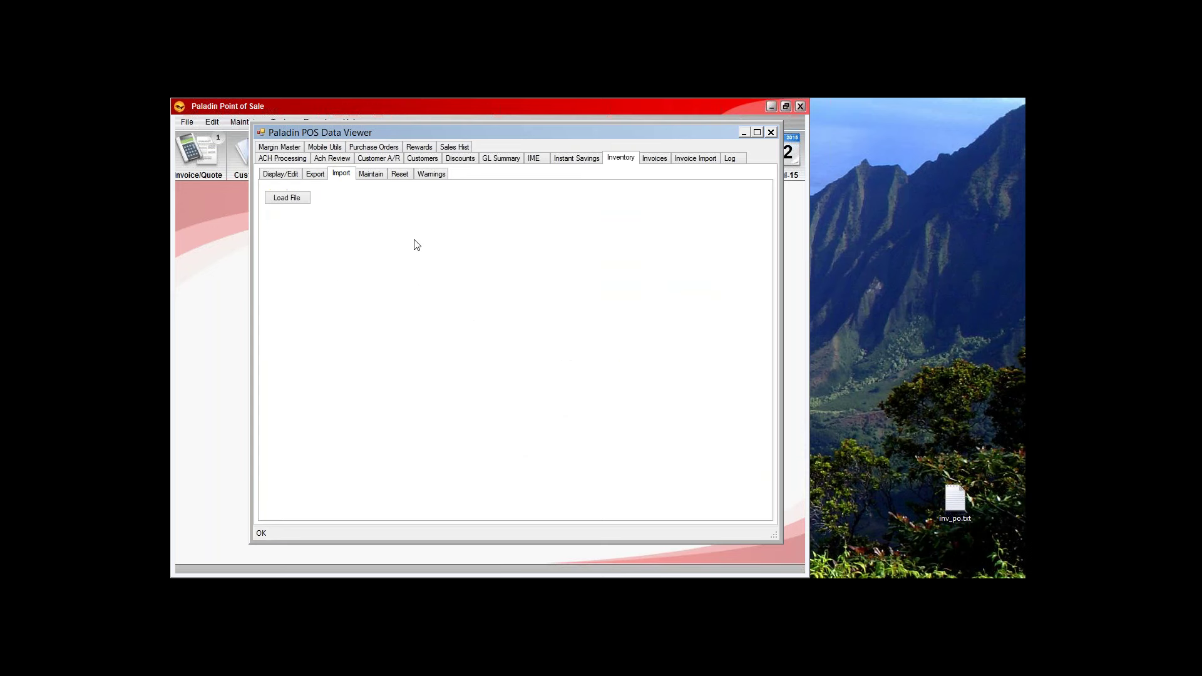
{"action": "left_click", "coordinate": [287, 199]}
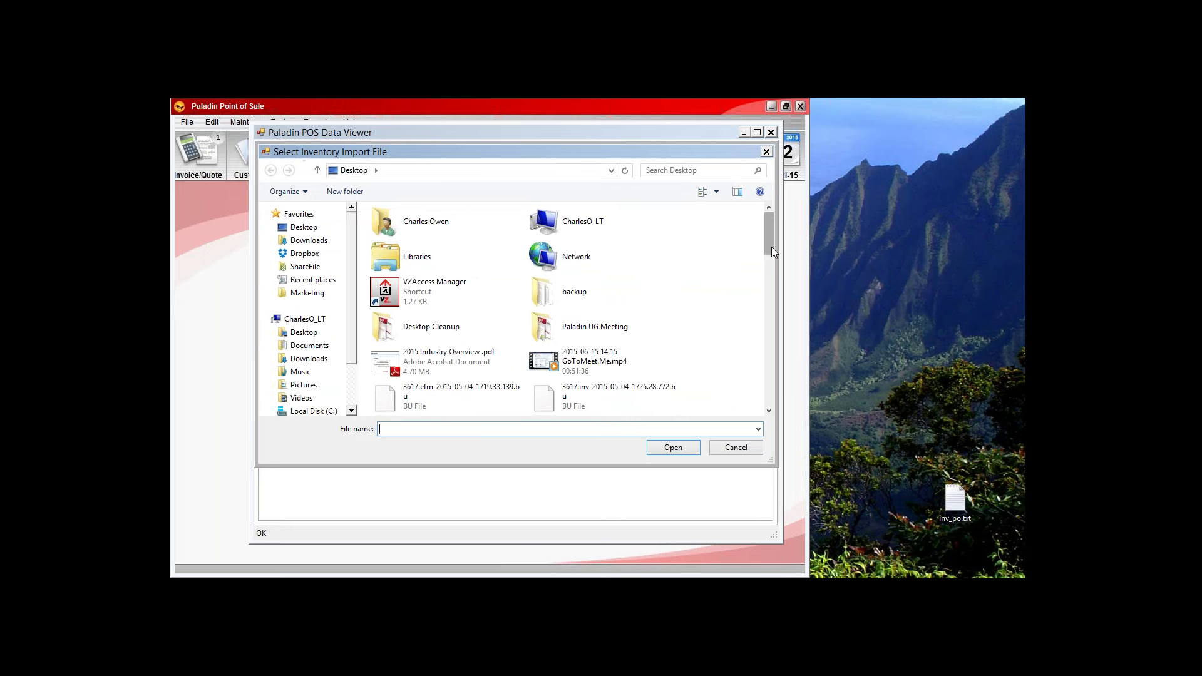
{"action": "left_click_drag", "start_coordinate": [772, 247], "coordinate": [766, 406]}
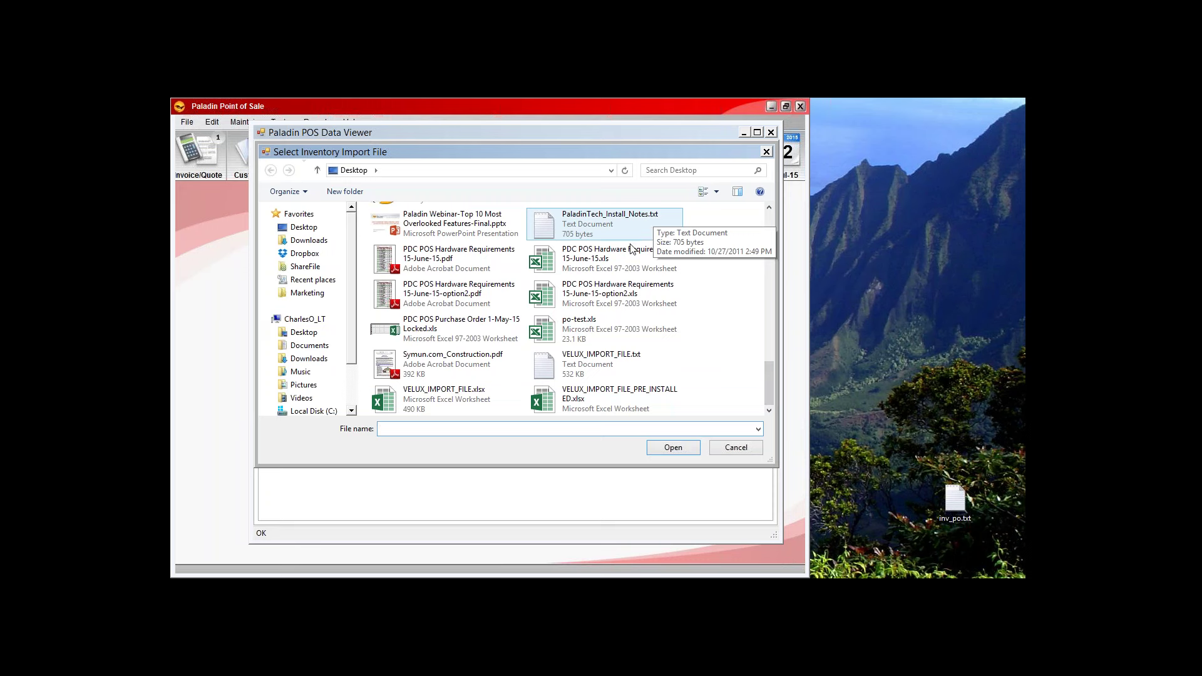
{"action": "left_click", "coordinate": [590, 368]}
{"action": "left_click", "coordinate": [678, 447]}
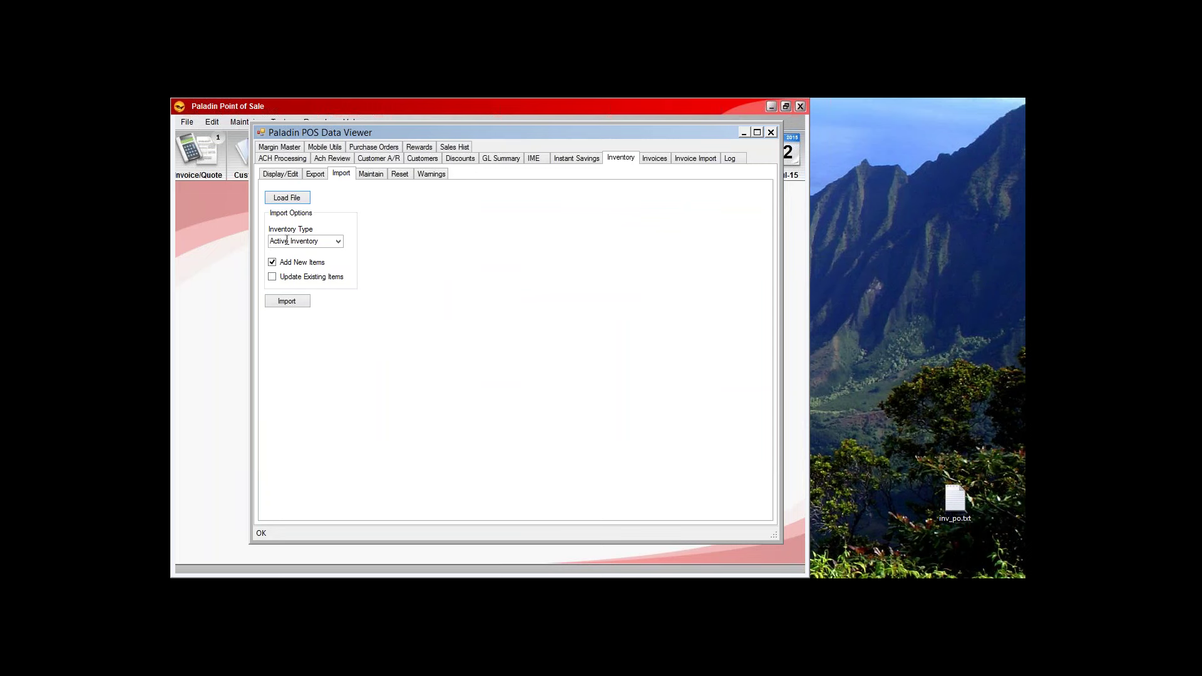
Keep Active Inventory as the import's inventory type and set it to update existing items without adding new items.
{"action": "left_click", "coordinate": [338, 242]}
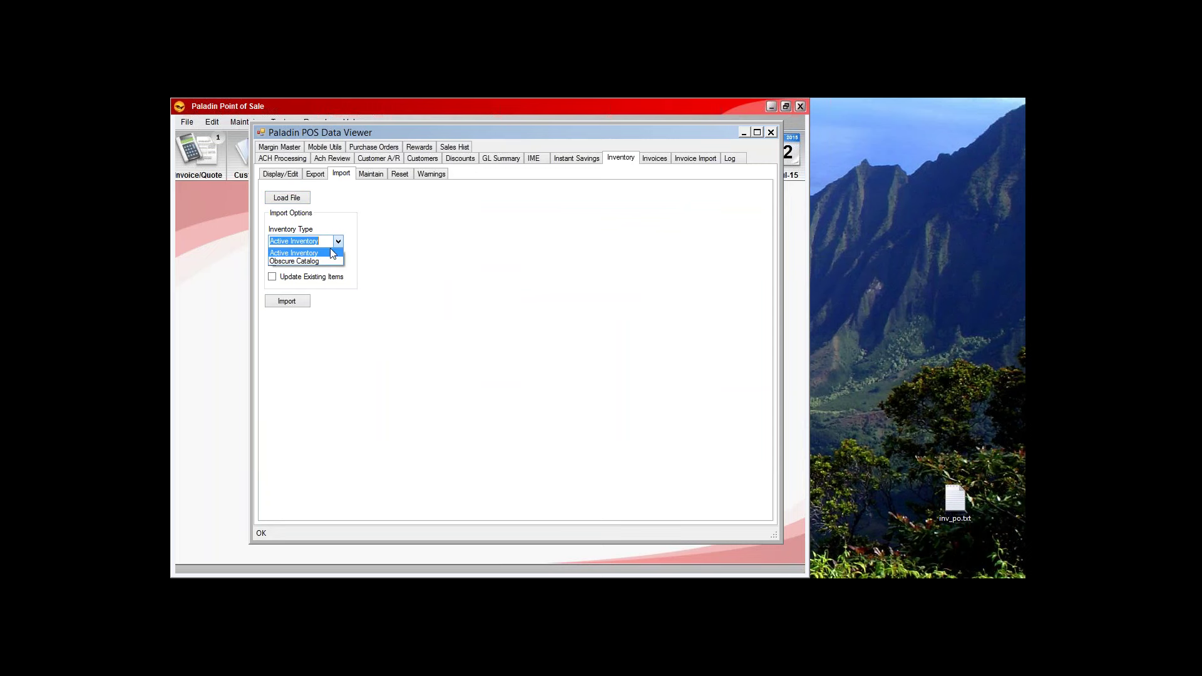
{"action": "left_click", "coordinate": [338, 243]}
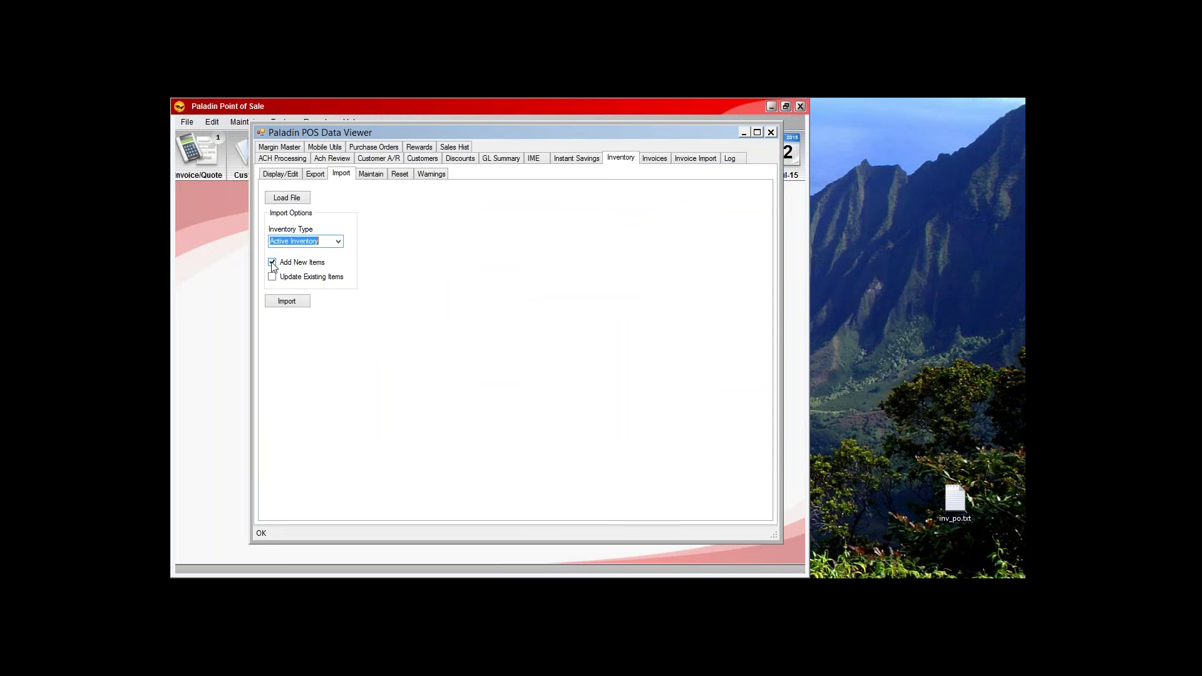
{"action": "left_click", "coordinate": [273, 277]}
{"action": "left_click", "coordinate": [273, 263]}
{"action": "left_click_drag", "start_coordinate": [471, 129], "coordinate": [471, 132]}
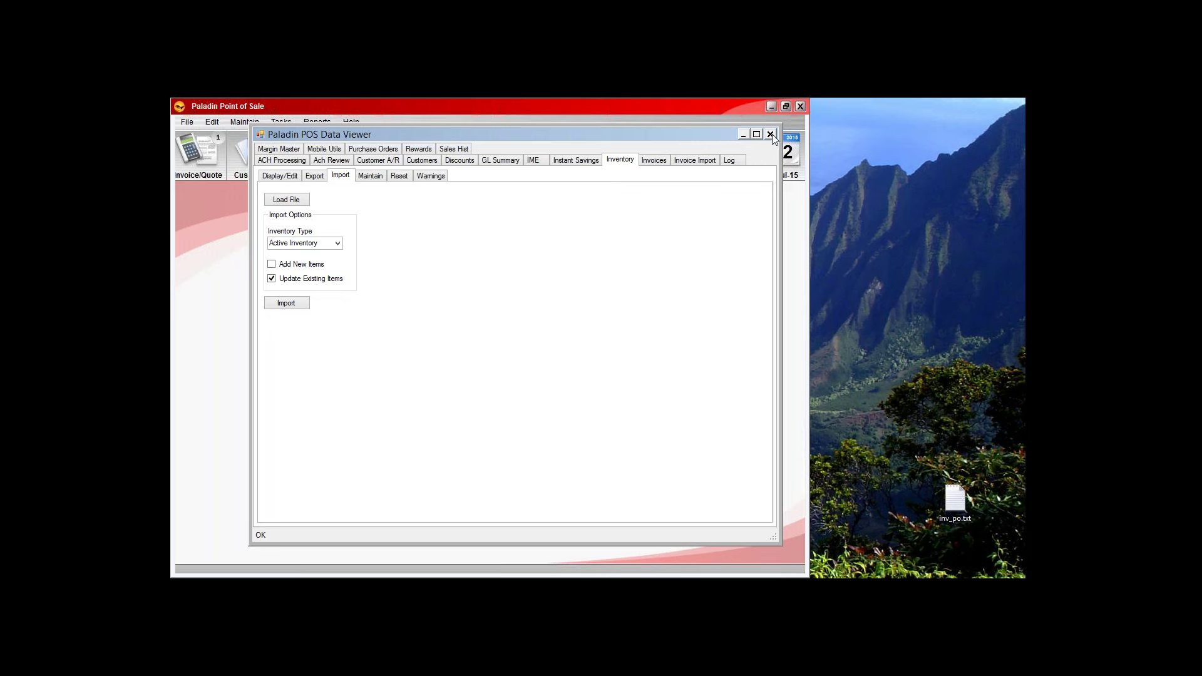
Display the line items of the stored purchase order RF Unit Terminal 3 in the Data Viewer.
{"action": "left_click_drag", "start_coordinate": [647, 131], "coordinate": [635, 132]}
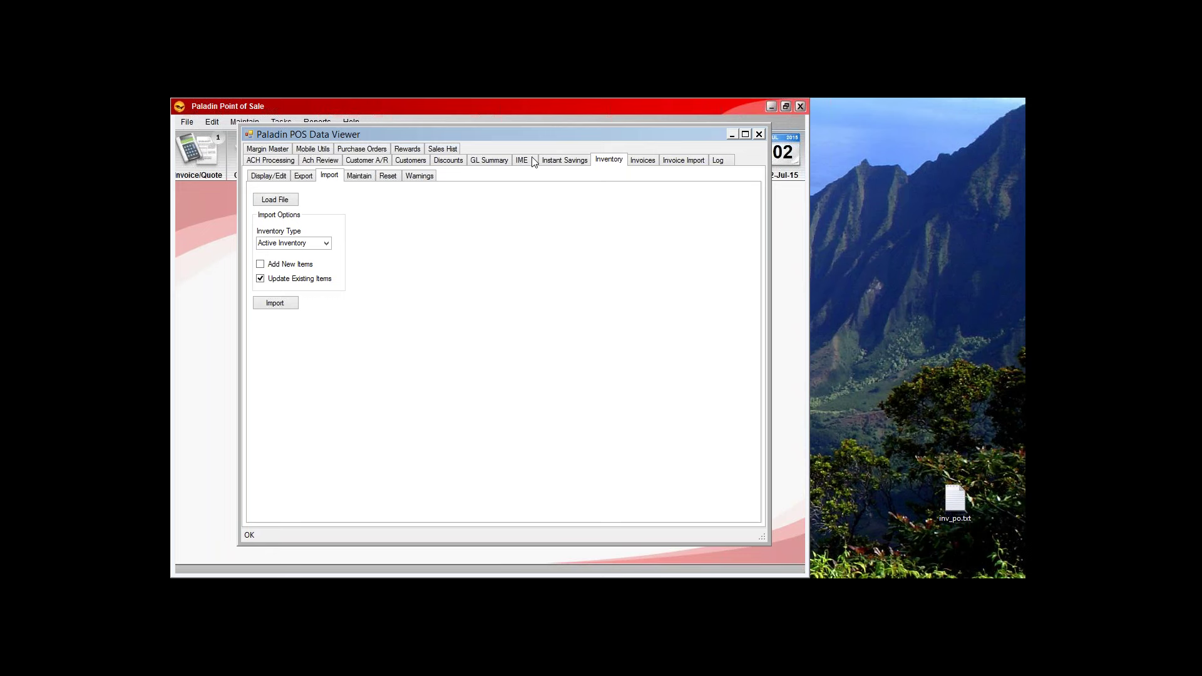
{"action": "left_click", "coordinate": [372, 152]}
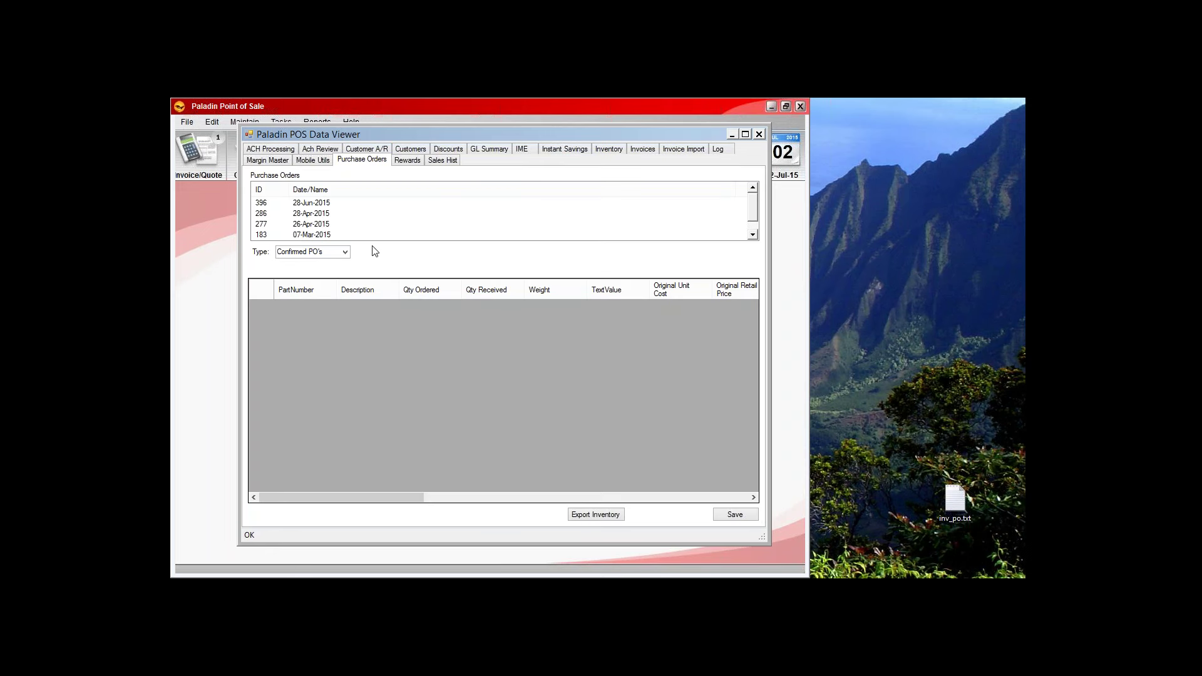
{"action": "left_click", "coordinate": [344, 252]}
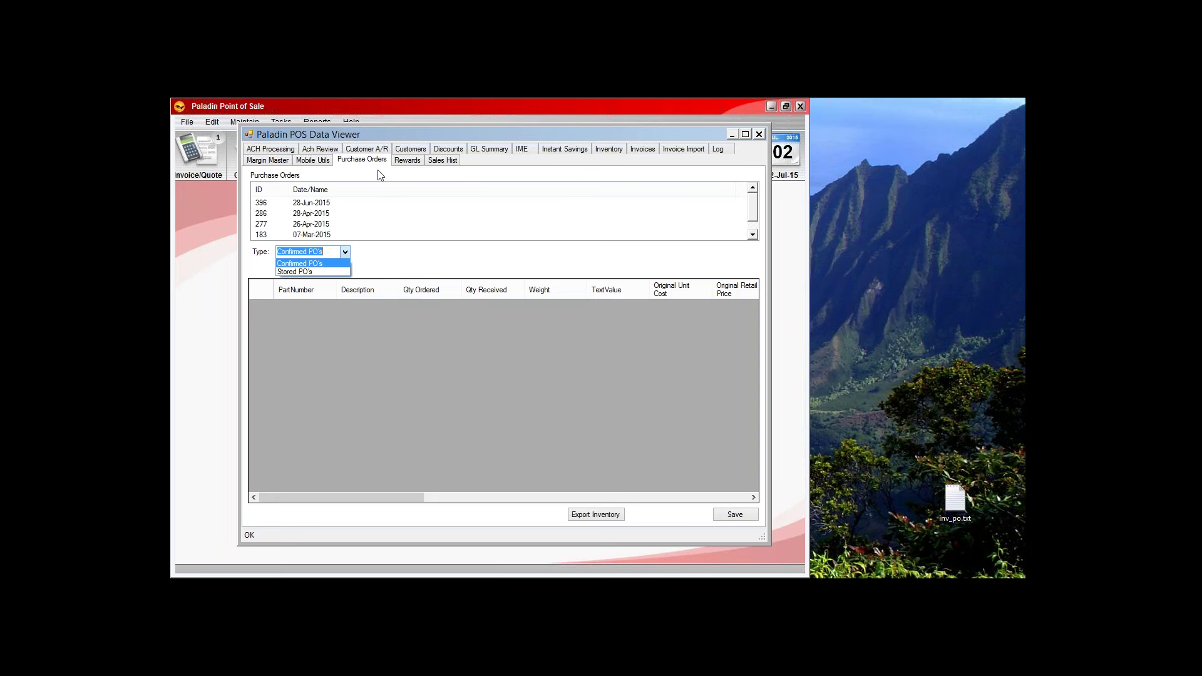
{"action": "left_click", "coordinate": [292, 273]}
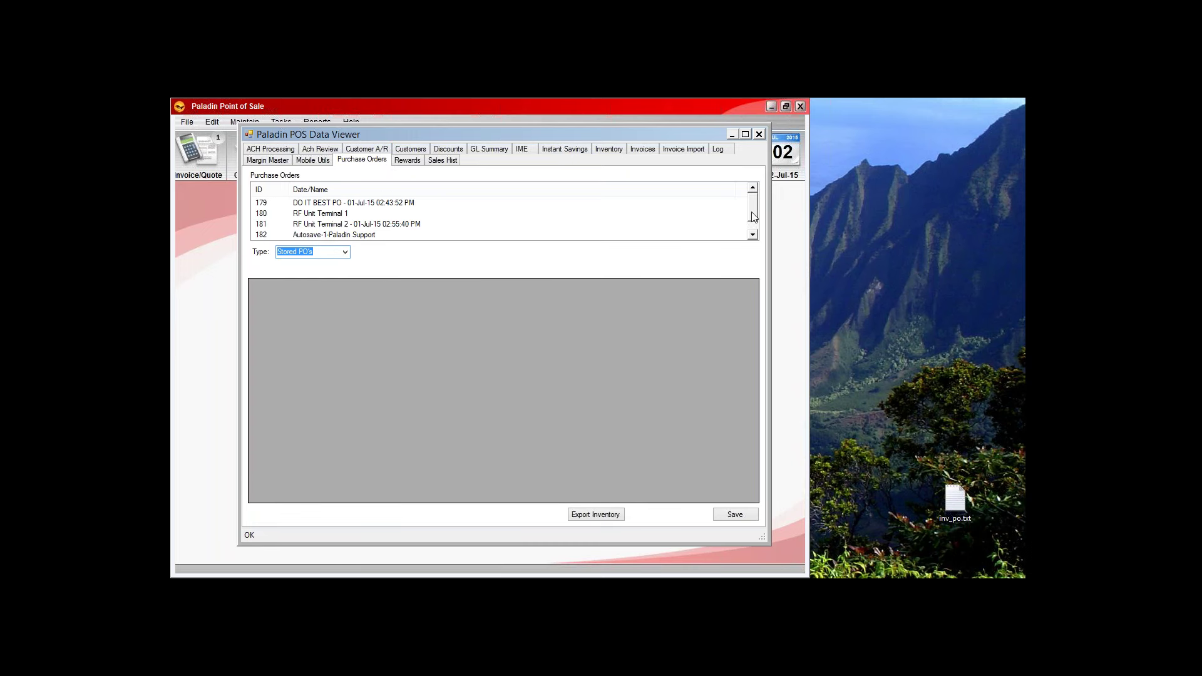
{"action": "scroll", "coordinate": [754, 216], "scroll_direction": "down", "scroll_amount": 1}
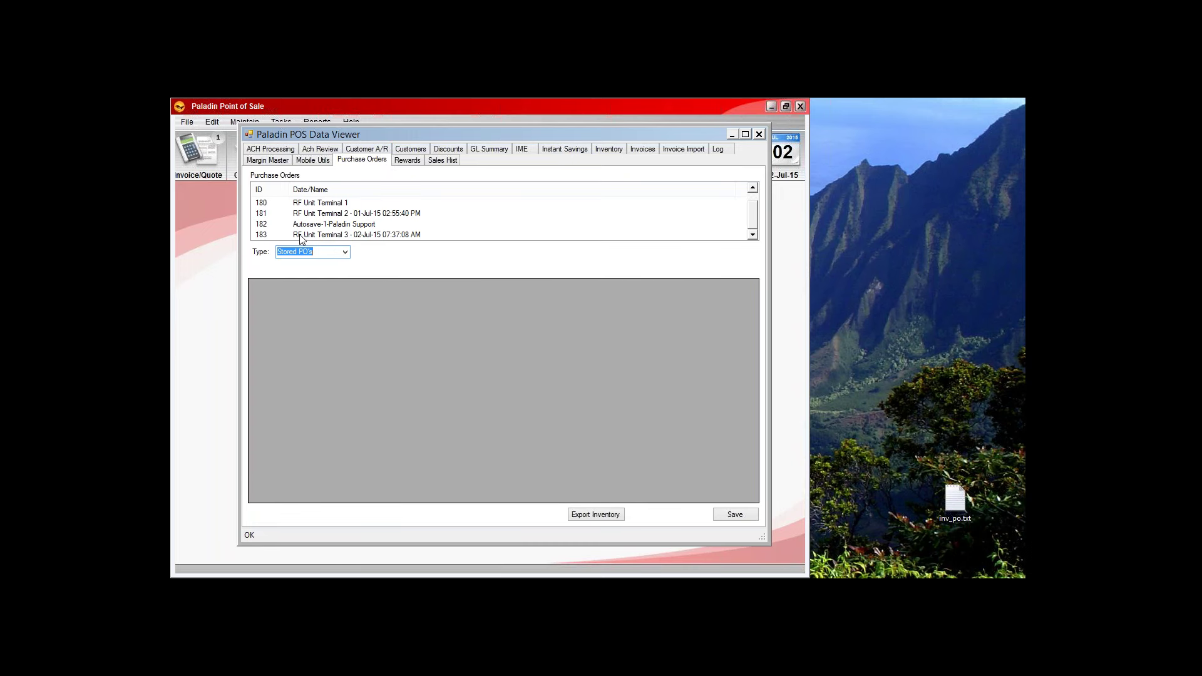
{"action": "left_click", "coordinate": [332, 235]}
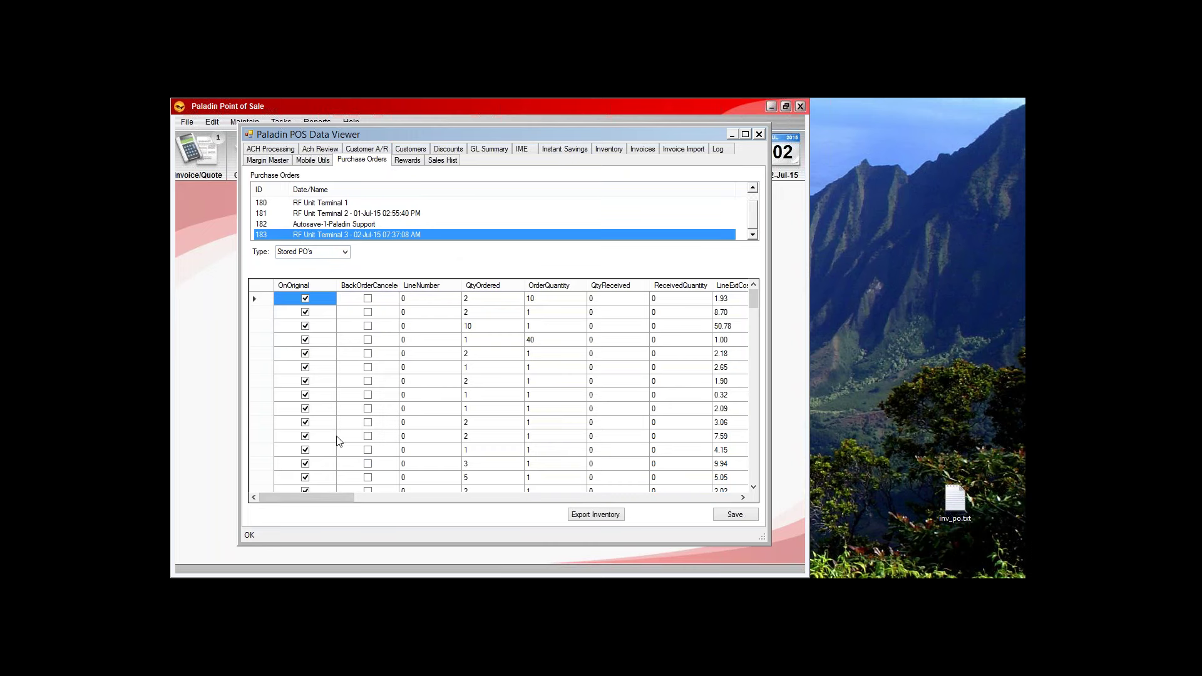
{"action": "mouse_move", "coordinate": [292, 495]}
{"action": "left_mouse_down"}
{"action": "mouse_move", "coordinate": [454, 501]}
{"action": "mouse_move", "coordinate": [291, 501]}
{"action": "left_mouse_up"}
{"action": "left_click_drag", "start_coordinate": [507, 134], "coordinate": [495, 138]}
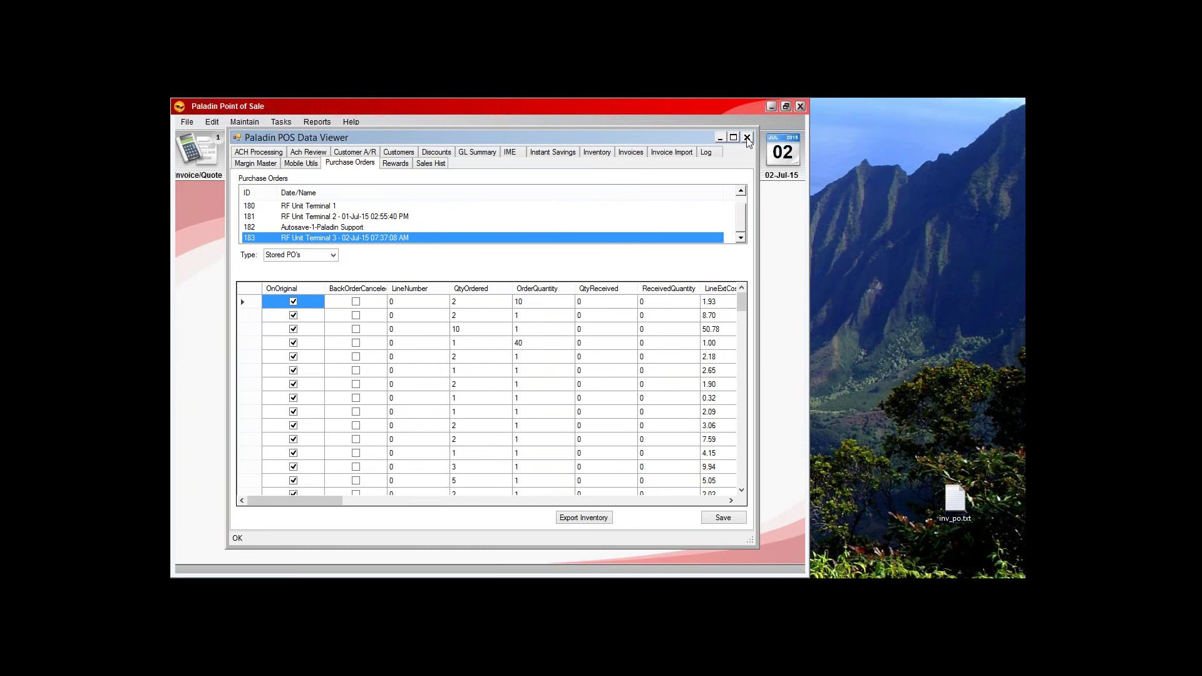
Close the Data Viewer and start a new invoice.
{"action": "left_click", "coordinate": [747, 137]}
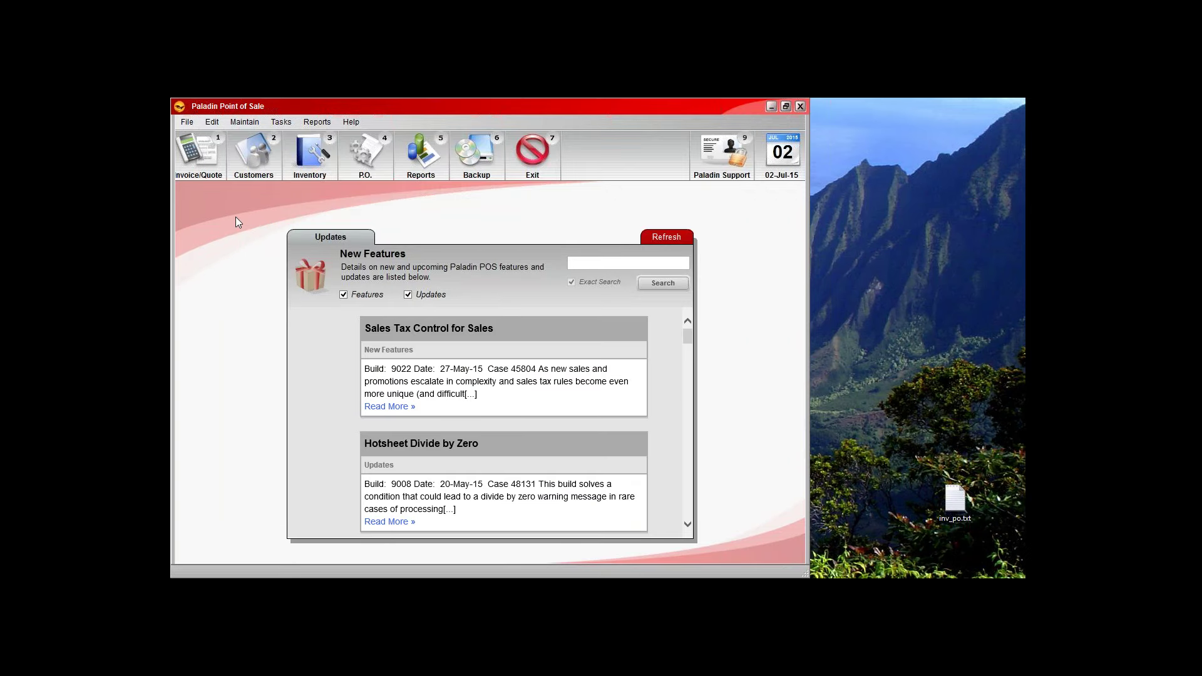
{"action": "left_click", "coordinate": [205, 164]}
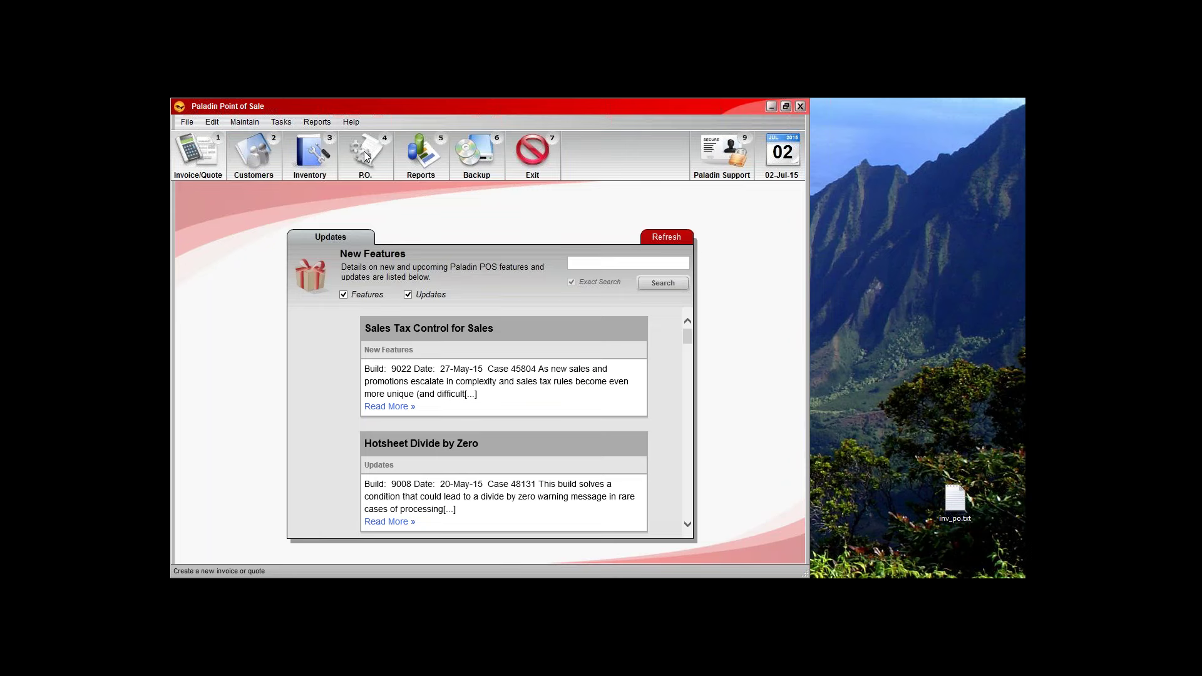
View the Paladin POS version information and close it.
{"action": "left_click", "coordinate": [351, 121]}
{"action": "left_click", "coordinate": [372, 218]}
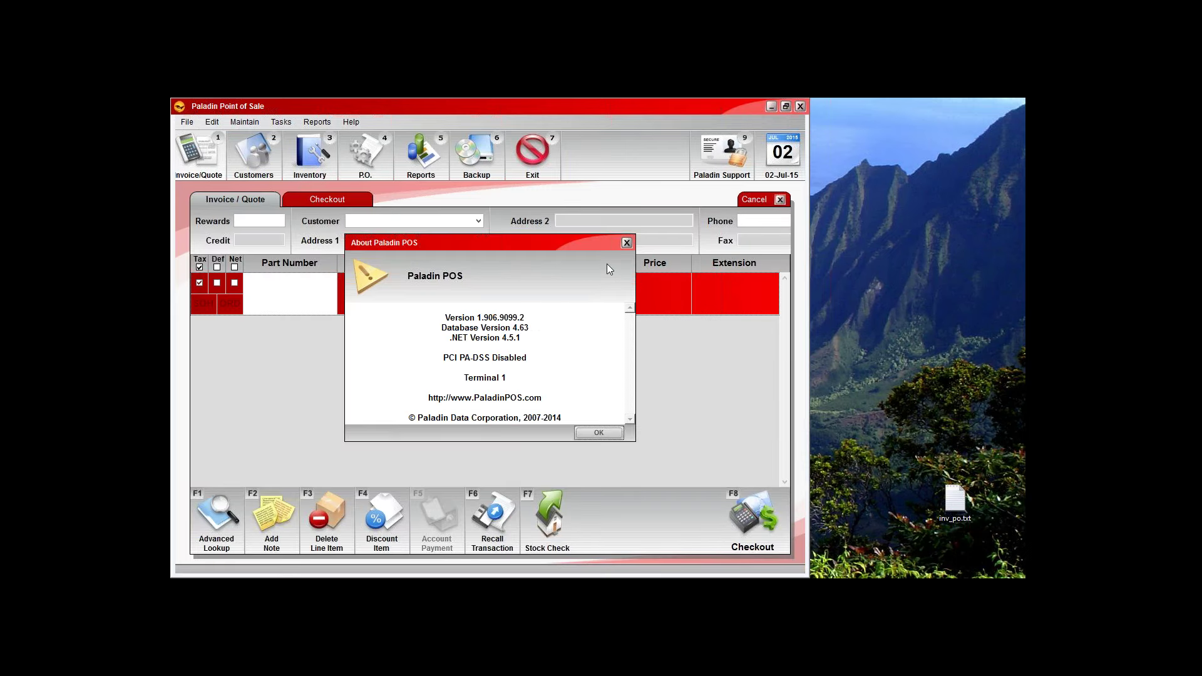
{"action": "left_click", "coordinate": [626, 244]}
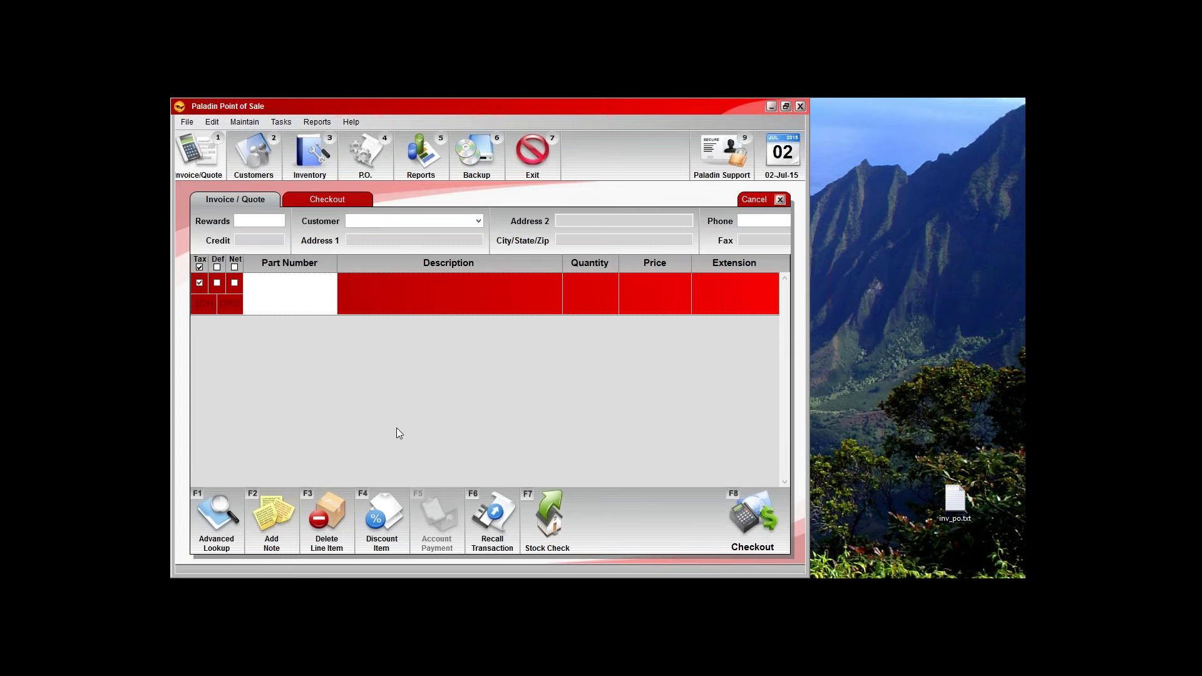
Add part 10111 to the invoice and check its cost, profit and margin in the Profit Analyst.
{"action": "type", "text": "10111"}
{"action": "key", "text": "Return"}
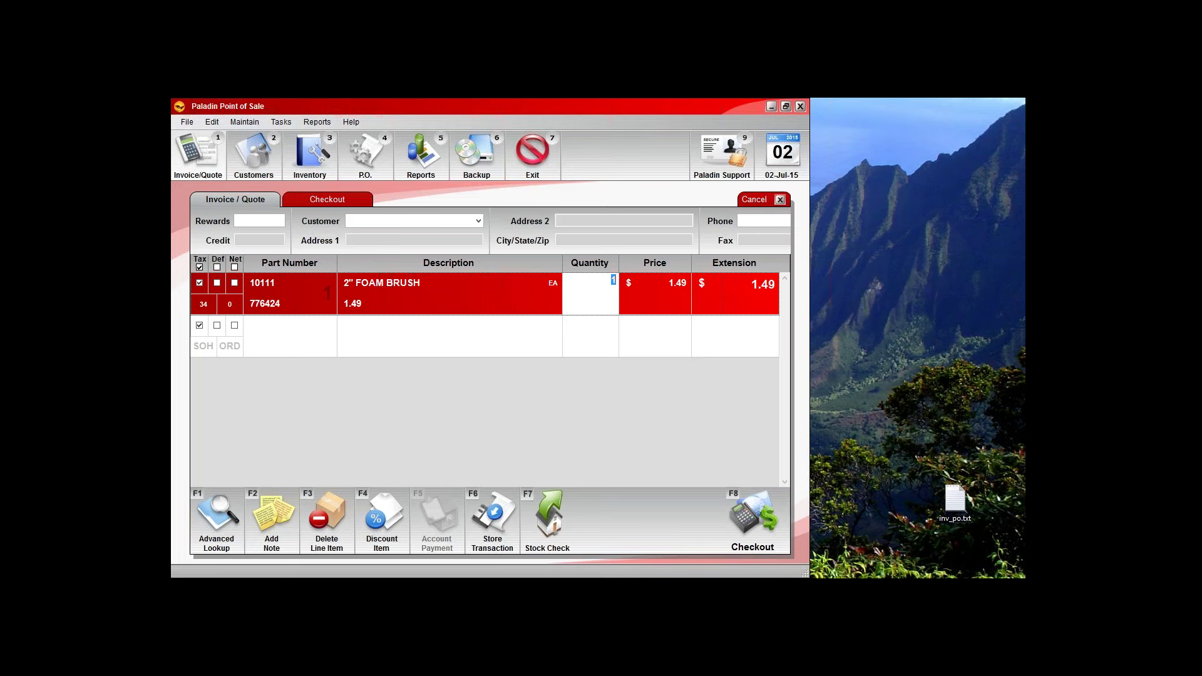
{"action": "key", "text": "F12"}
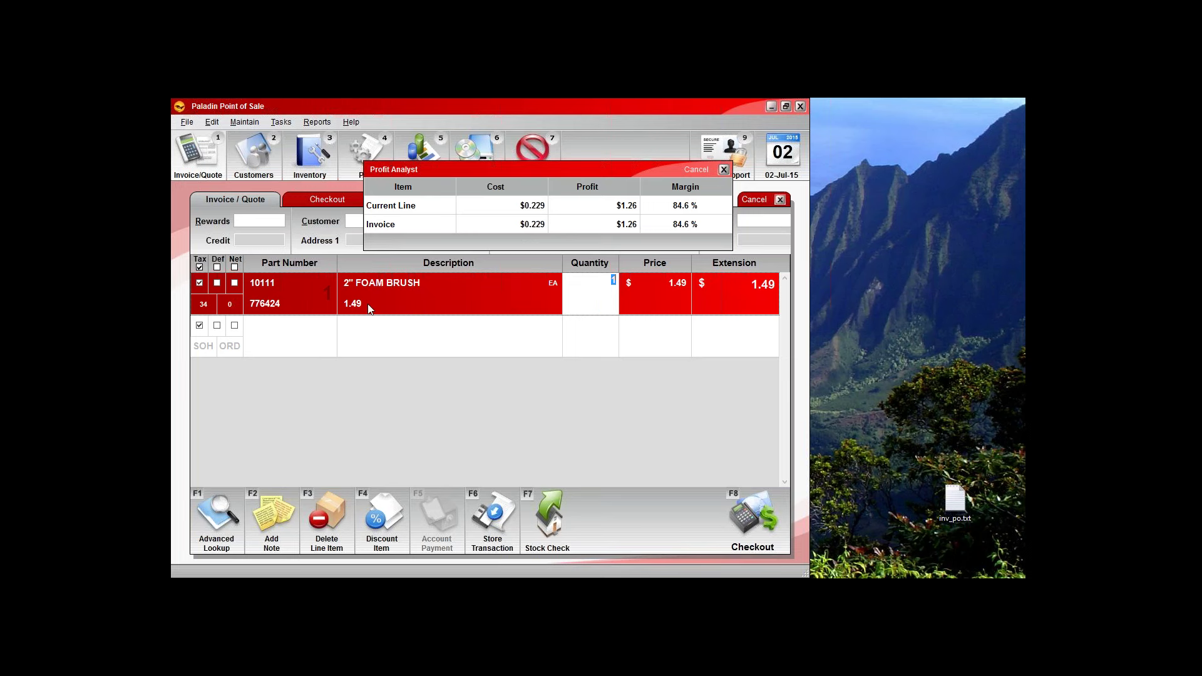
{"action": "left_click", "coordinate": [650, 299]}
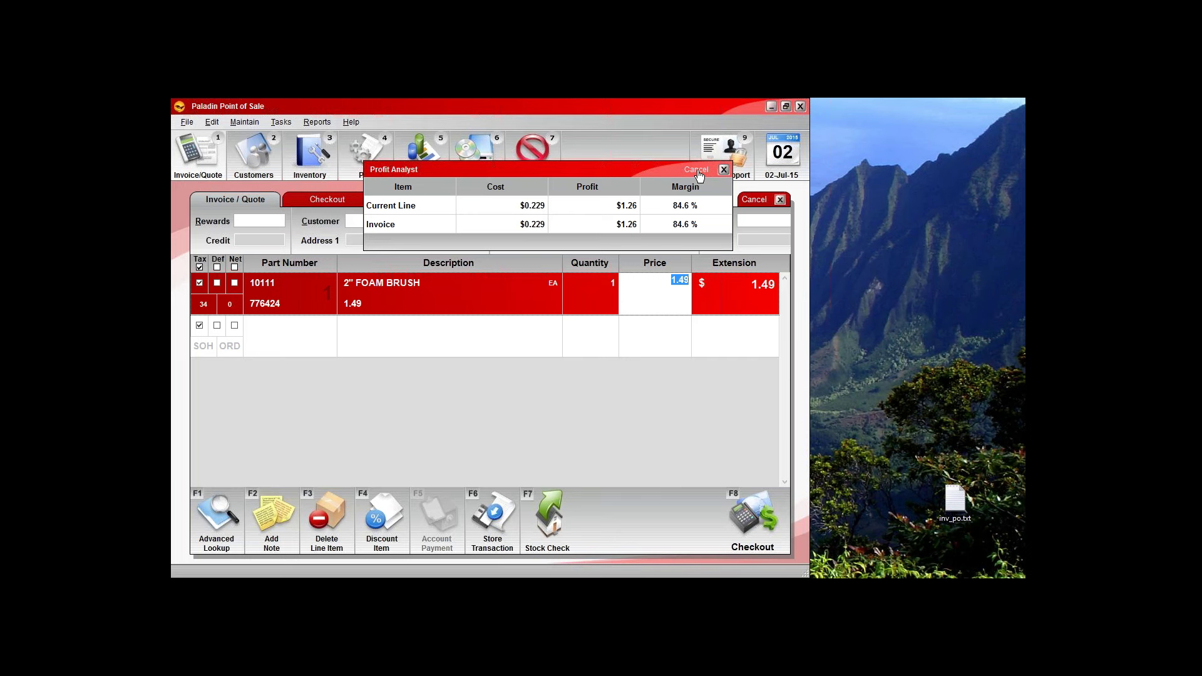
{"action": "left_click", "coordinate": [700, 176]}
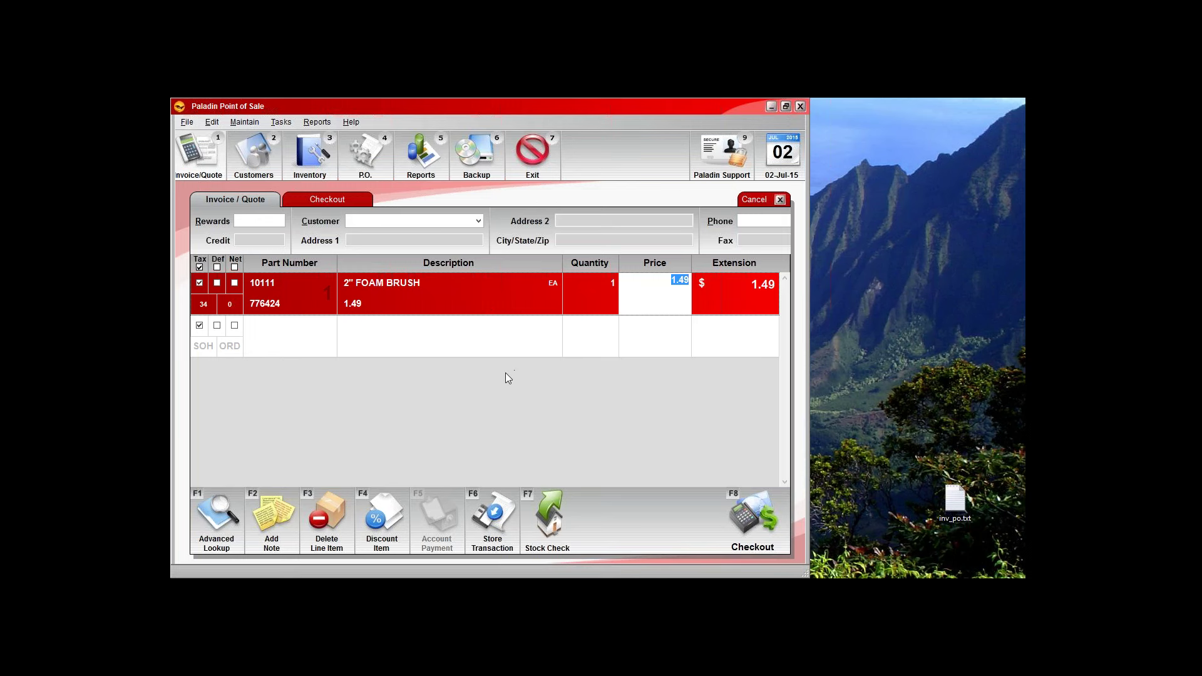
Try to set the foam brush's invoice price to 0.10, cancelling the manager approval.
{"action": "type", "text": ".1"}
{"action": "key", "text": "Return"}
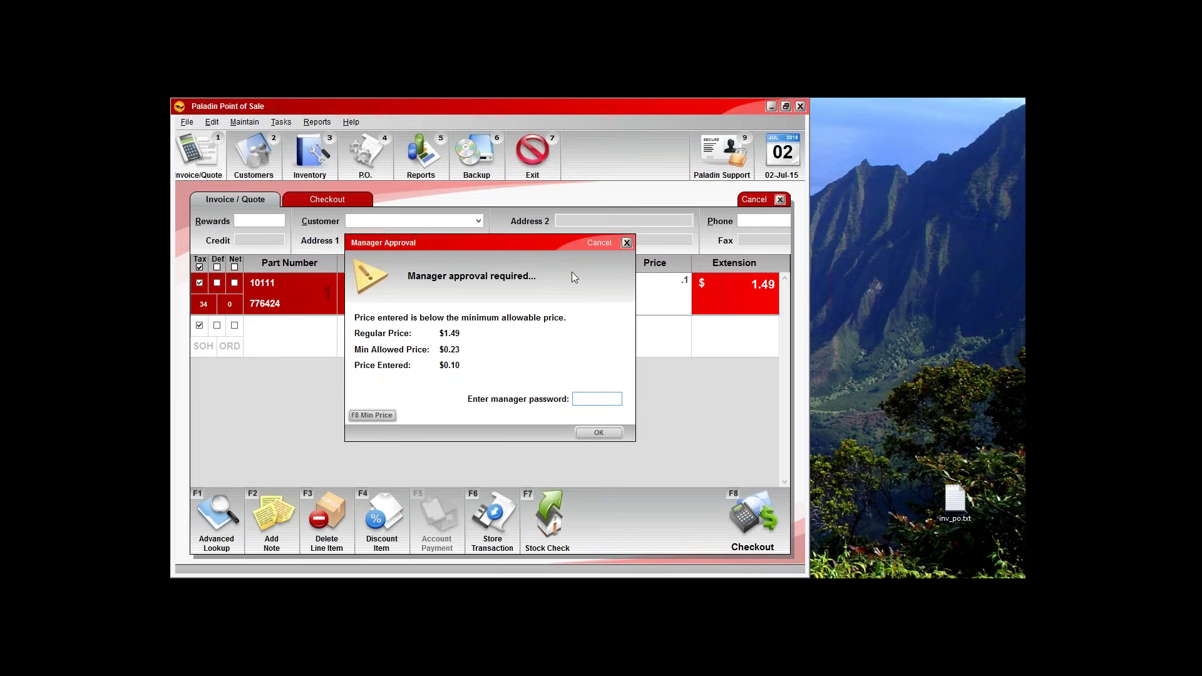
{"action": "left_click", "coordinate": [600, 244]}
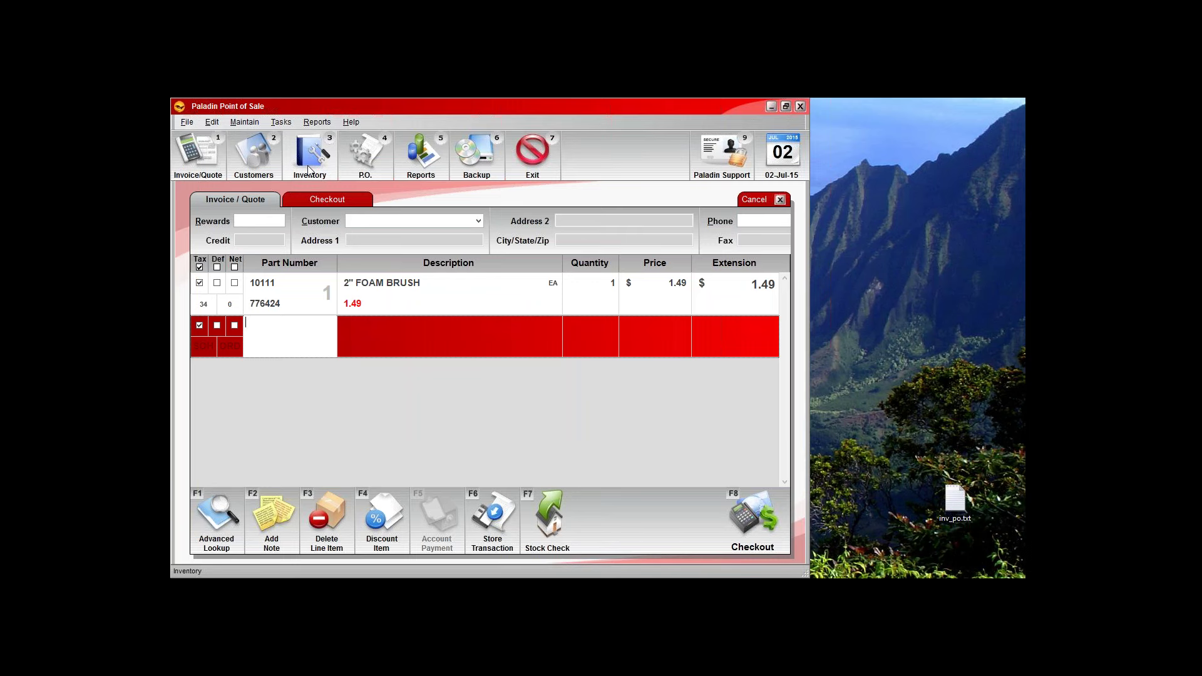
Look up part 776424 in the inventory, view its pricing and return to the invoice.
{"action": "left_click", "coordinate": [308, 171]}
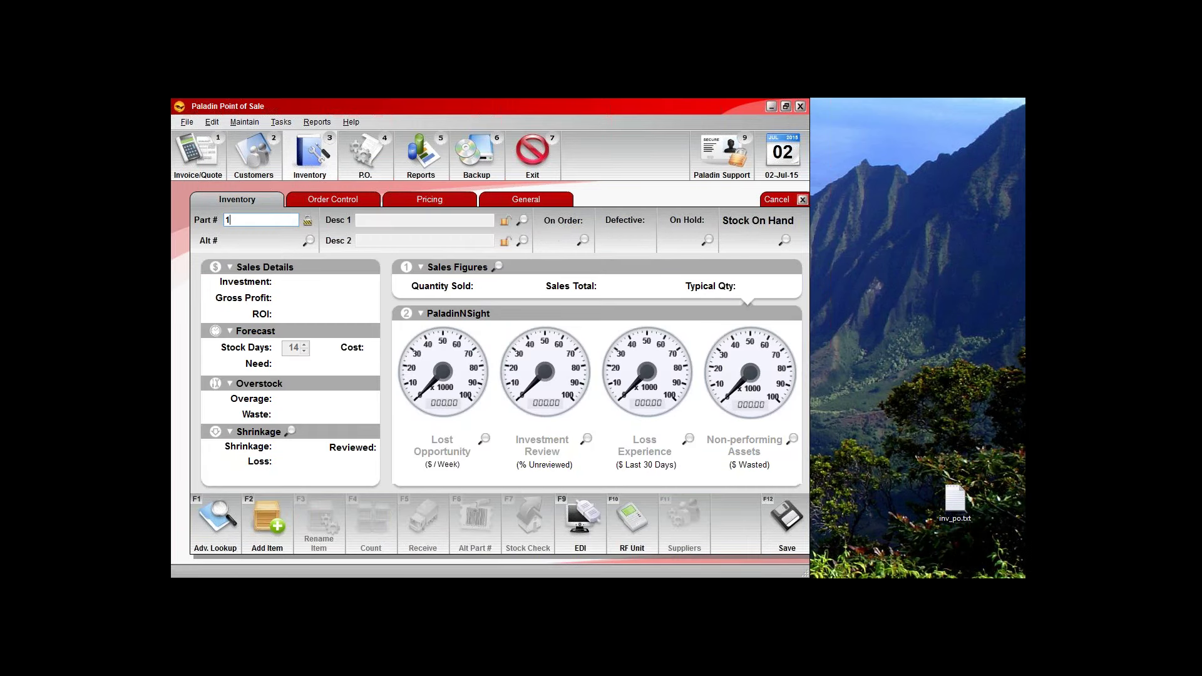
{"action": "type", "text": "776424"}
{"action": "key", "text": "Return"}
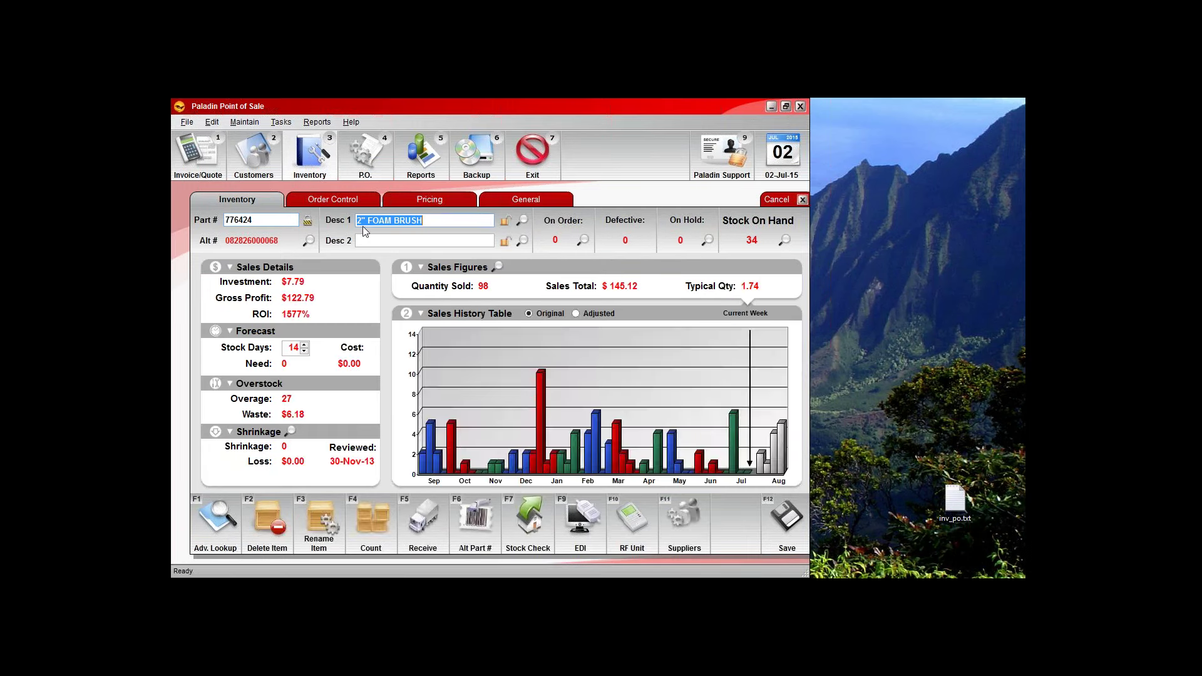
{"action": "left_click", "coordinate": [431, 200]}
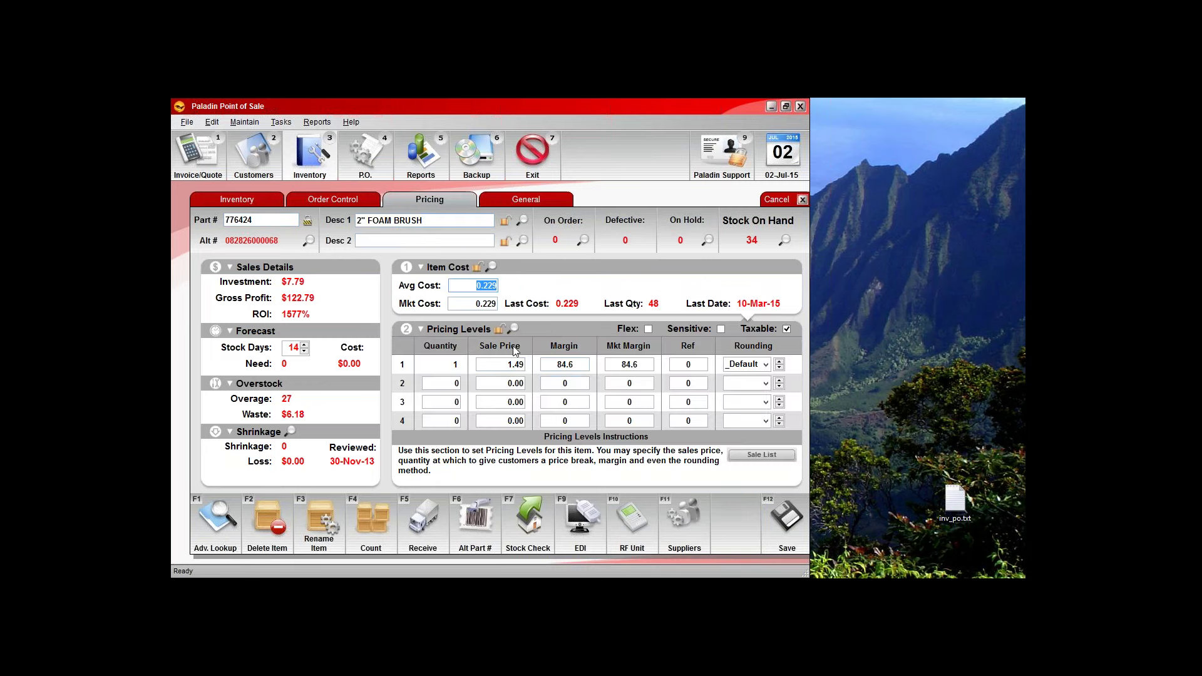
{"action": "left_click", "coordinate": [199, 160]}
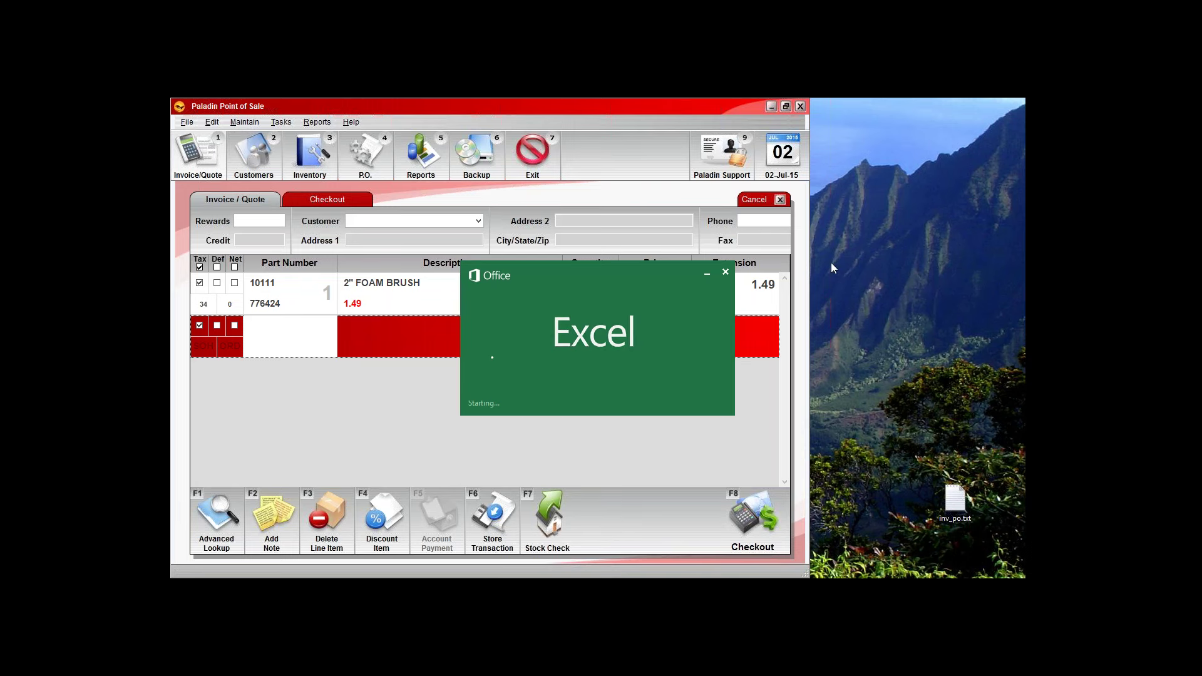
Create a blank workbook in Excel and request external data from Microsoft Query.
{"action": "left_click", "coordinate": [491, 250]}
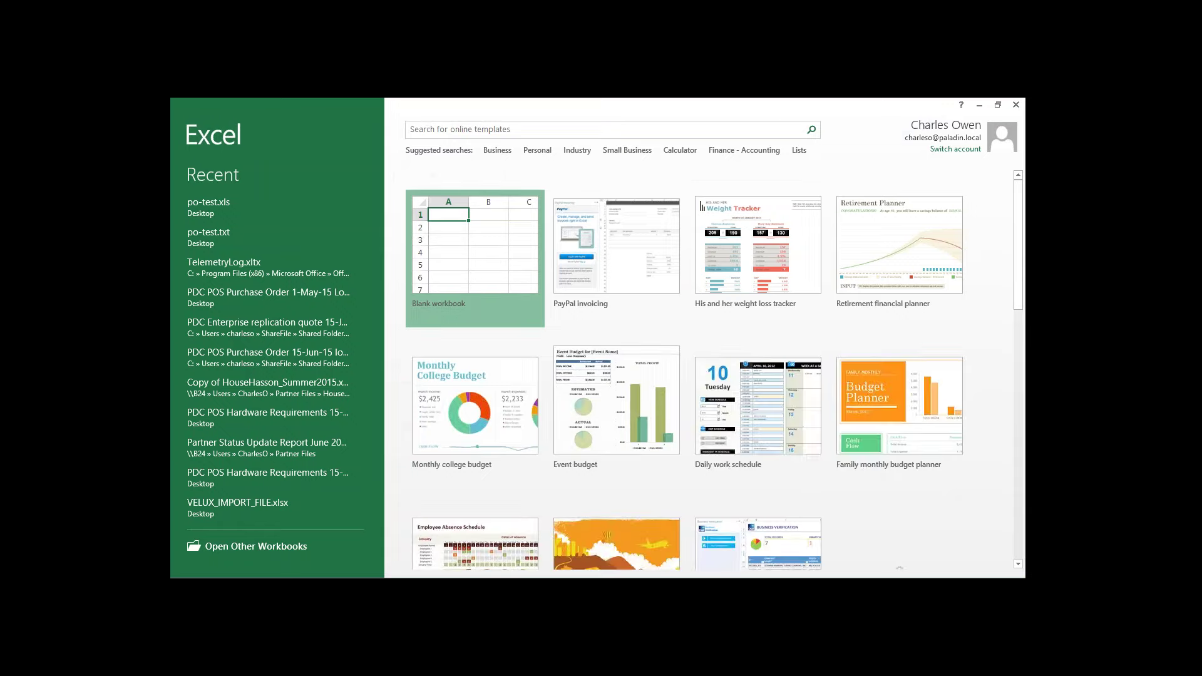
{"action": "left_click", "coordinate": [431, 124]}
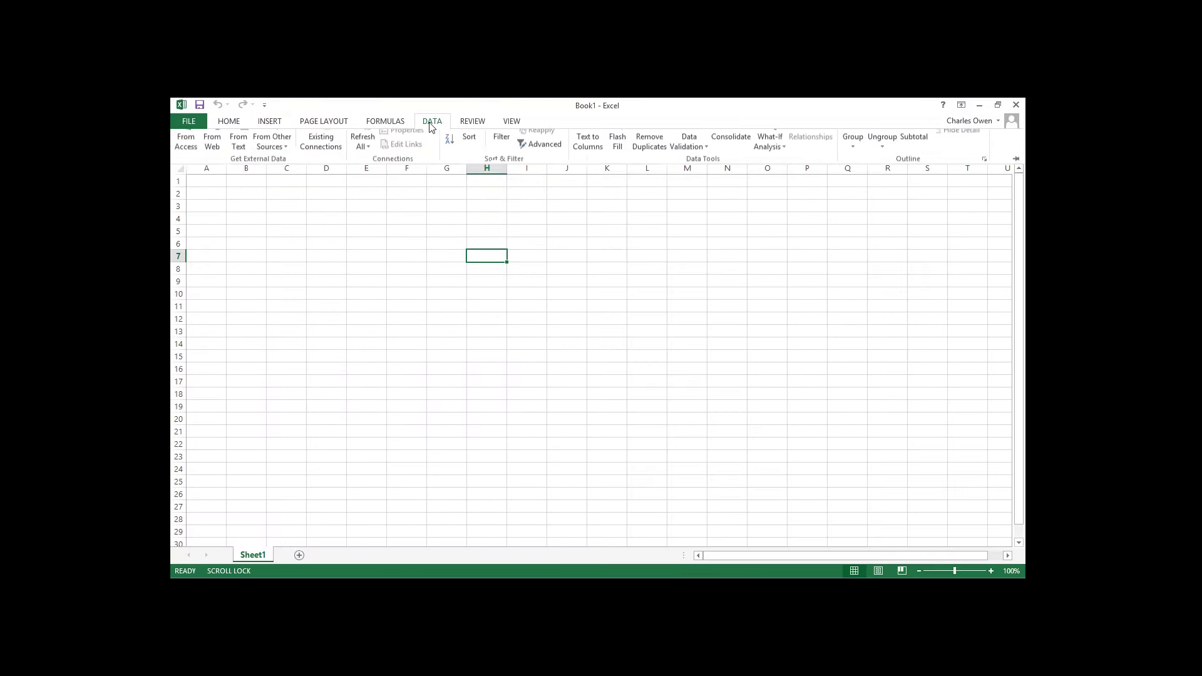
{"action": "left_click", "coordinate": [273, 152]}
{"action": "left_click", "coordinate": [320, 388]}
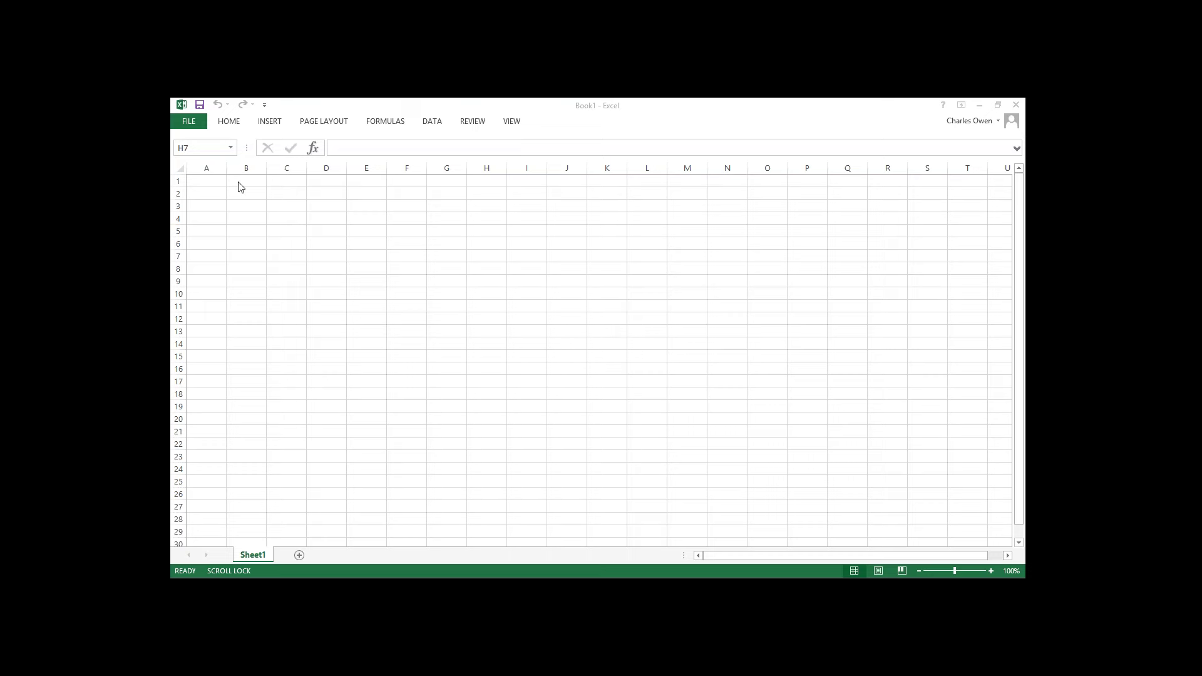
Try to start another Microsoft Query import at cell C6 and dismiss the resulting message.
{"action": "left_click", "coordinate": [209, 180]}
{"action": "left_click", "coordinate": [432, 122]}
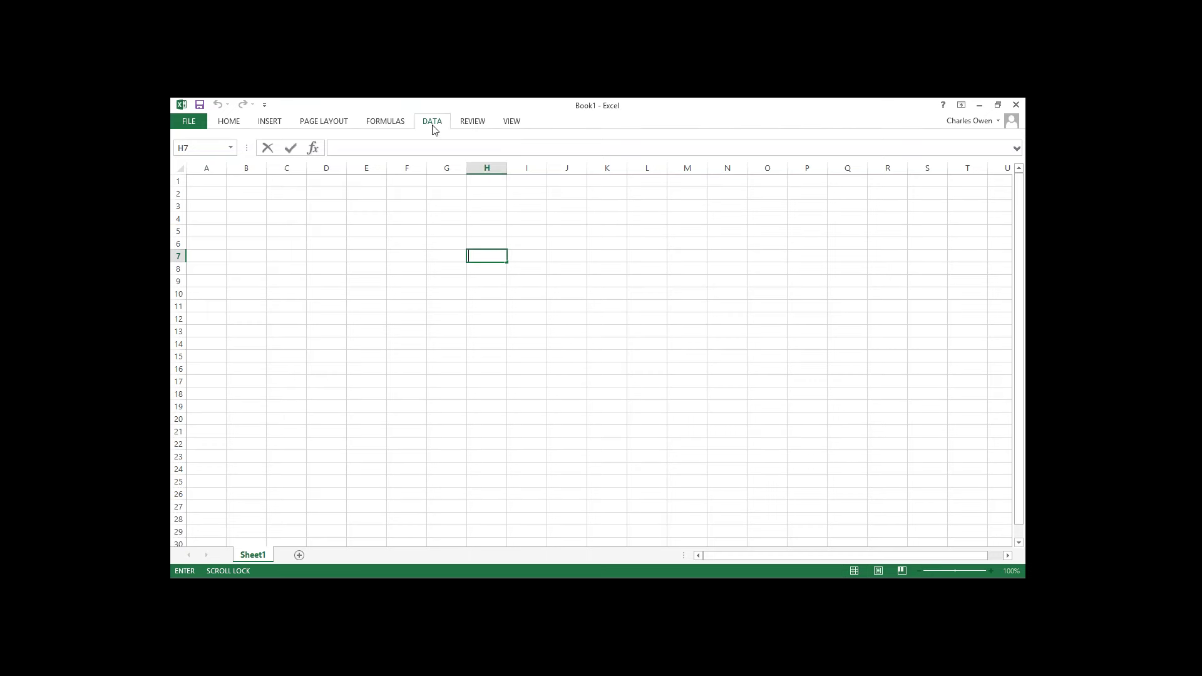
{"action": "left_click", "coordinate": [376, 258]}
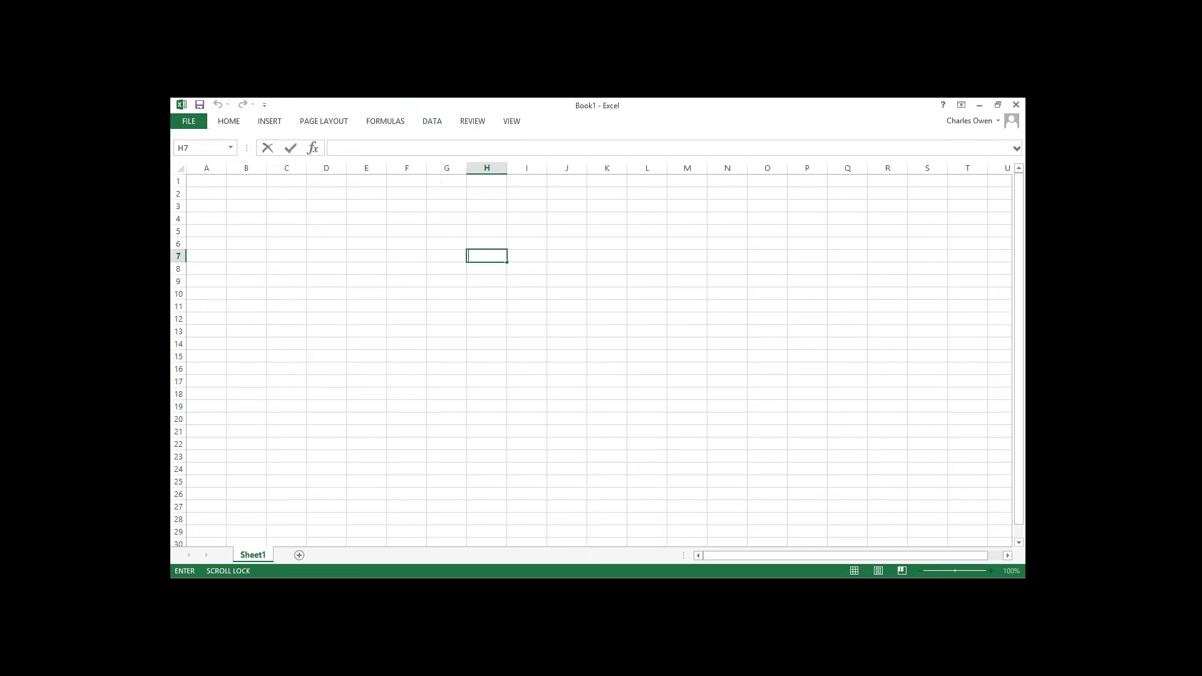
{"action": "left_click", "coordinate": [287, 244]}
{"action": "left_click", "coordinate": [432, 121]}
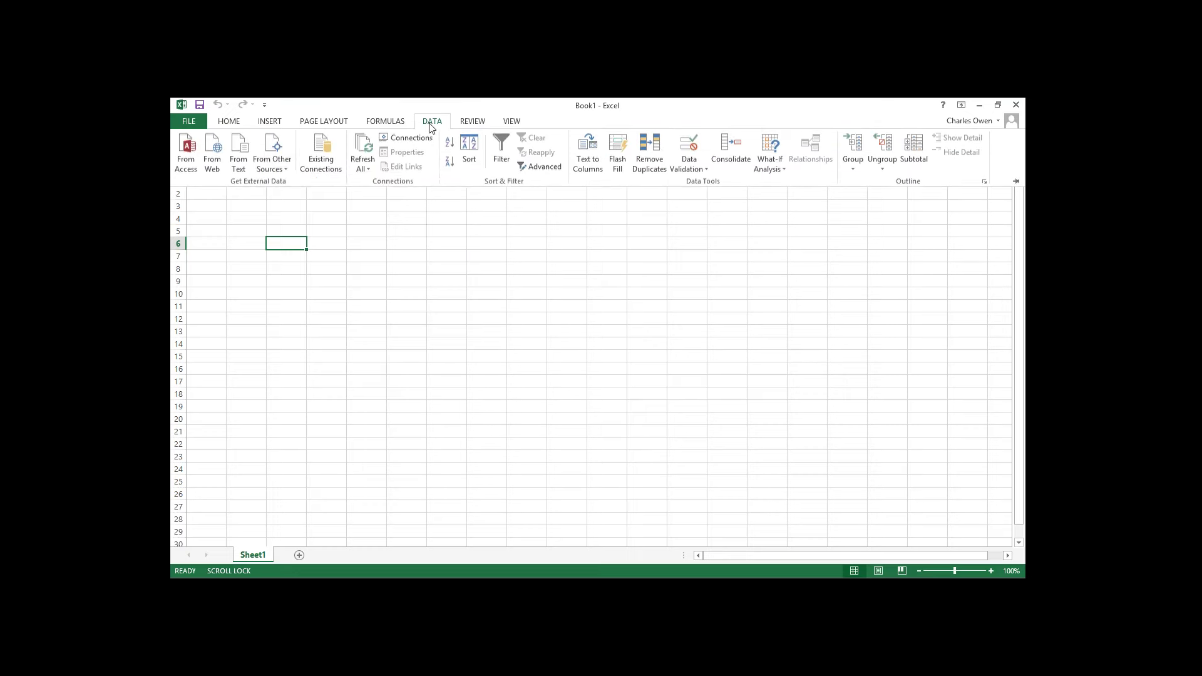
{"action": "left_click", "coordinate": [272, 156]}
{"action": "left_click", "coordinate": [324, 377]}
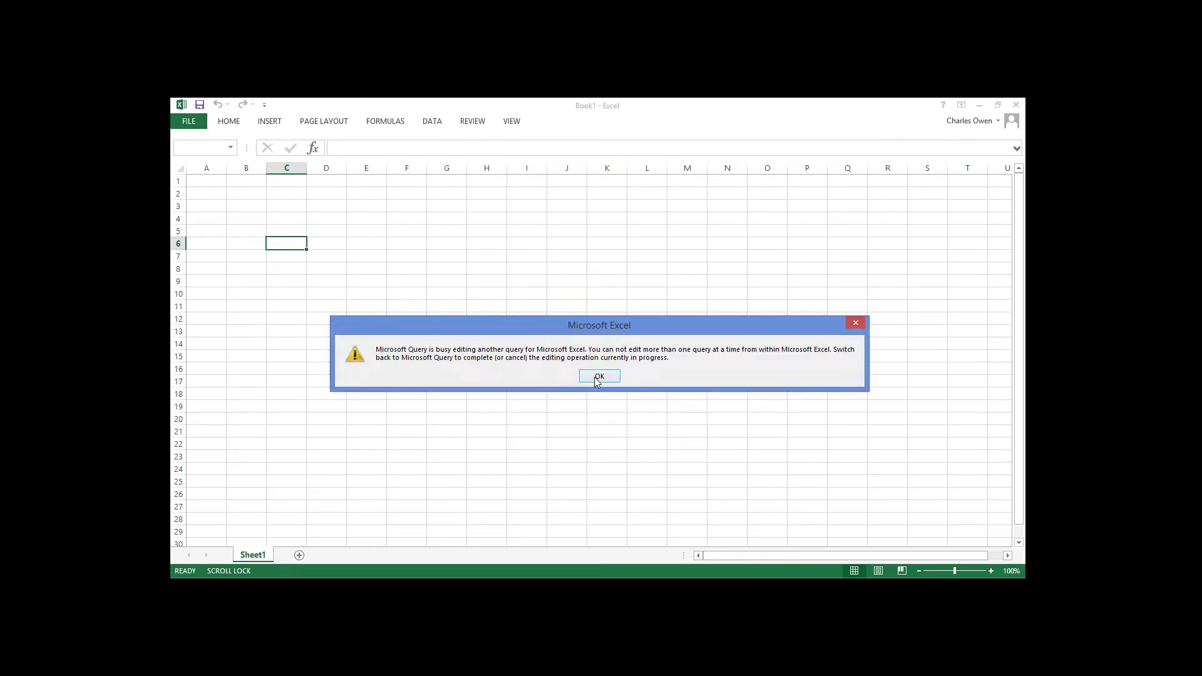
{"action": "left_click", "coordinate": [598, 376]}
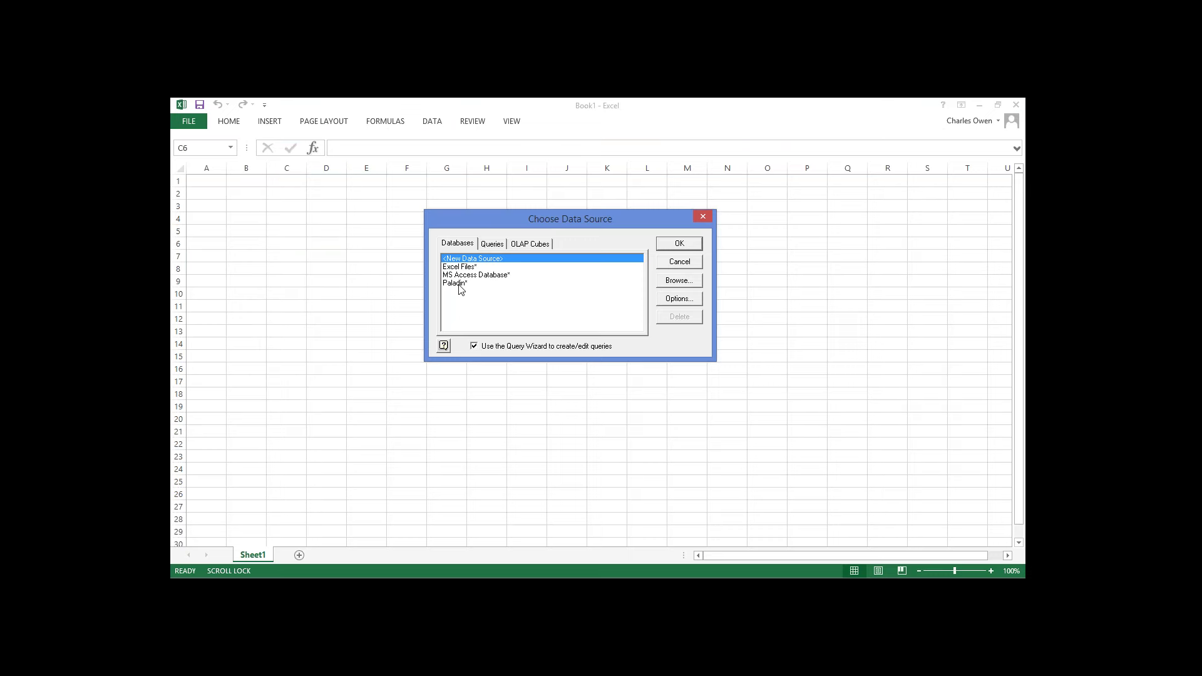
Select the Paladin database as the query's data source, and close the data source selection without connecting.
{"action": "left_click", "coordinate": [460, 285]}
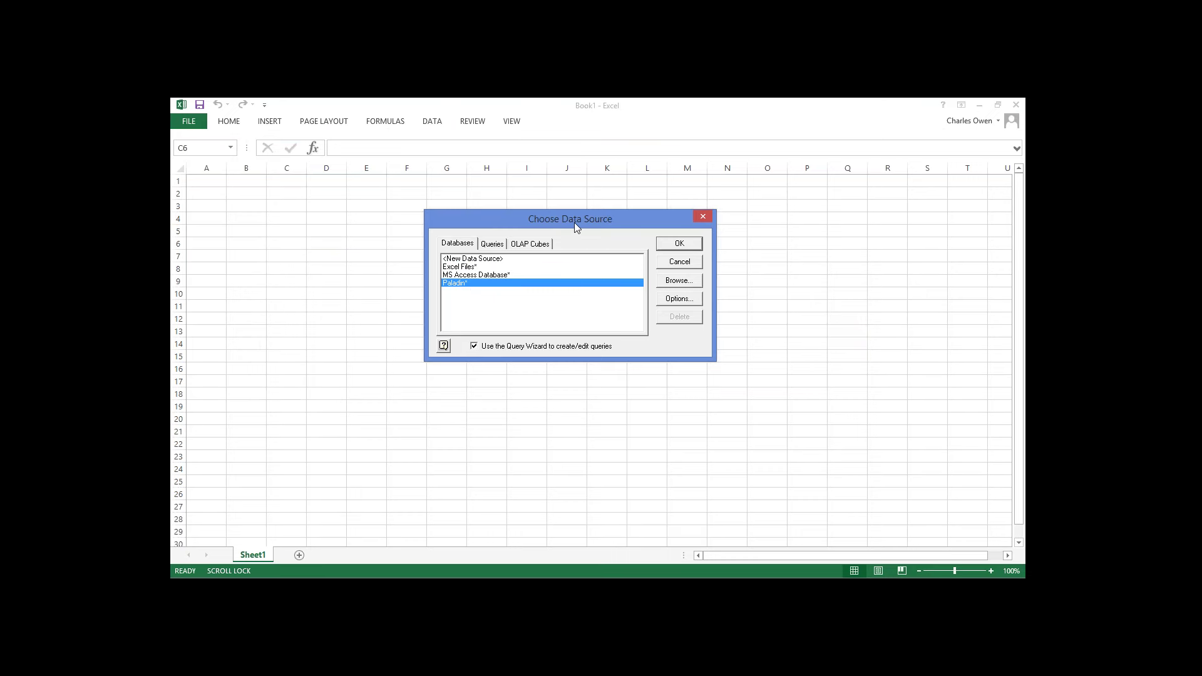
{"action": "left_click_drag", "start_coordinate": [581, 223], "coordinate": [580, 225]}
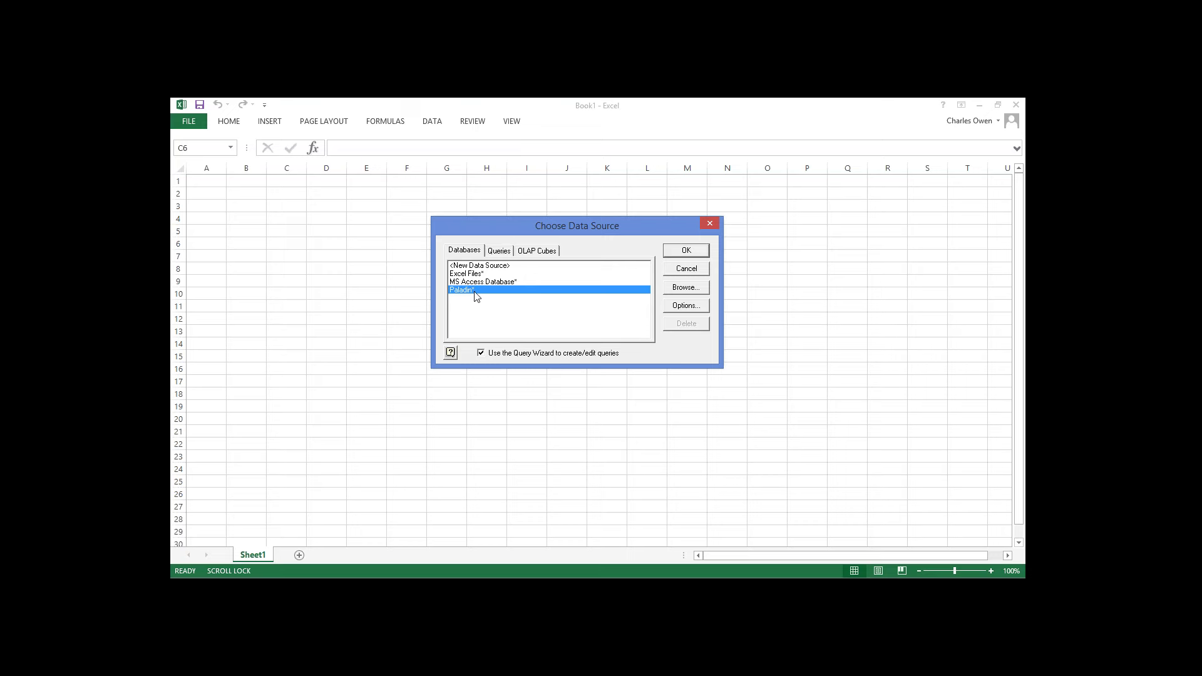
{"action": "left_click", "coordinate": [710, 225]}
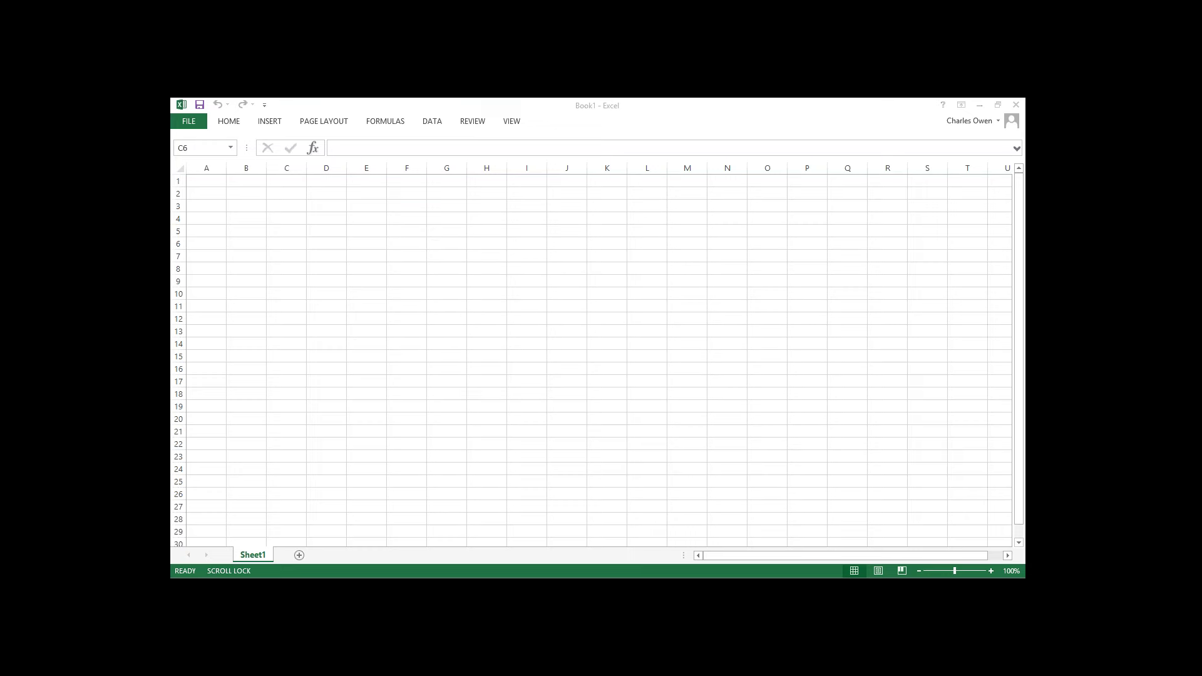